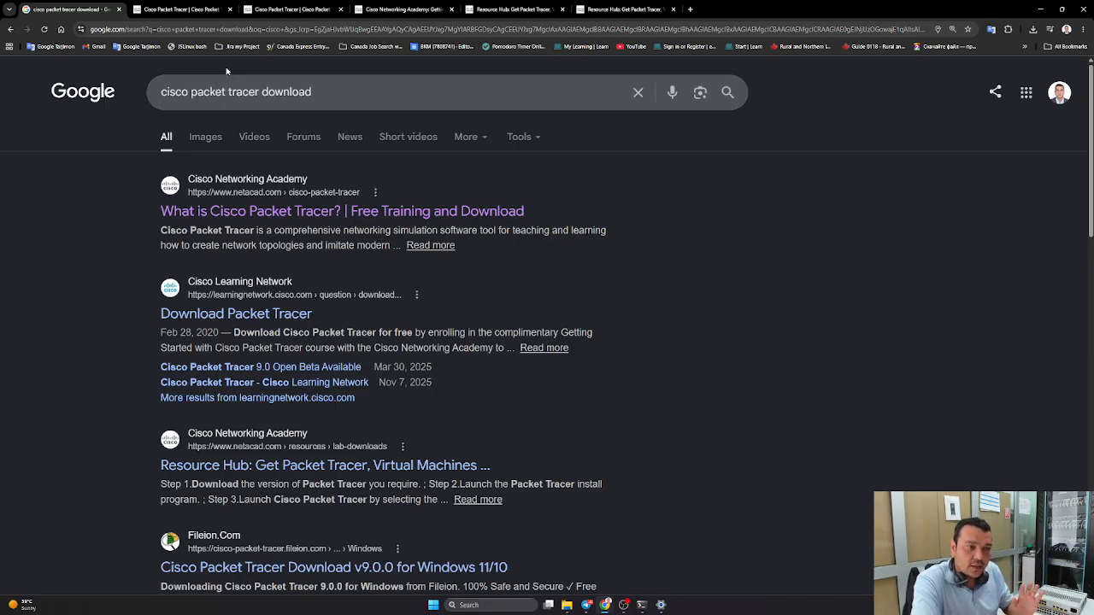
# Step: Search Google for "cisco packet tracer download for windows 11"
pyautogui.moveTo(312, 92); pyautogui.dragTo(159, 105)
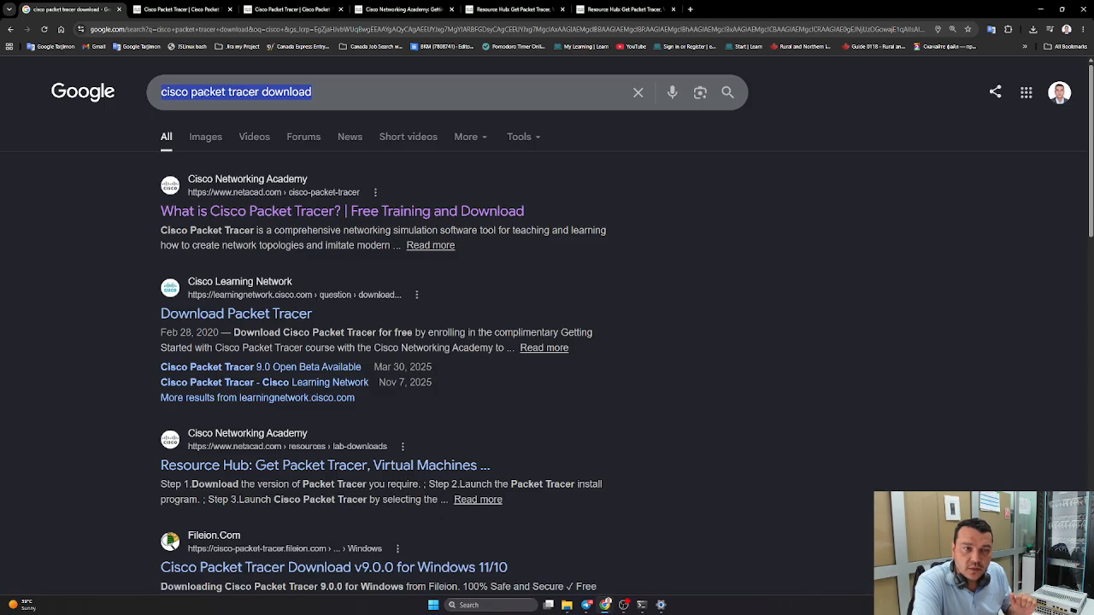
pyautogui.click(344, 88)
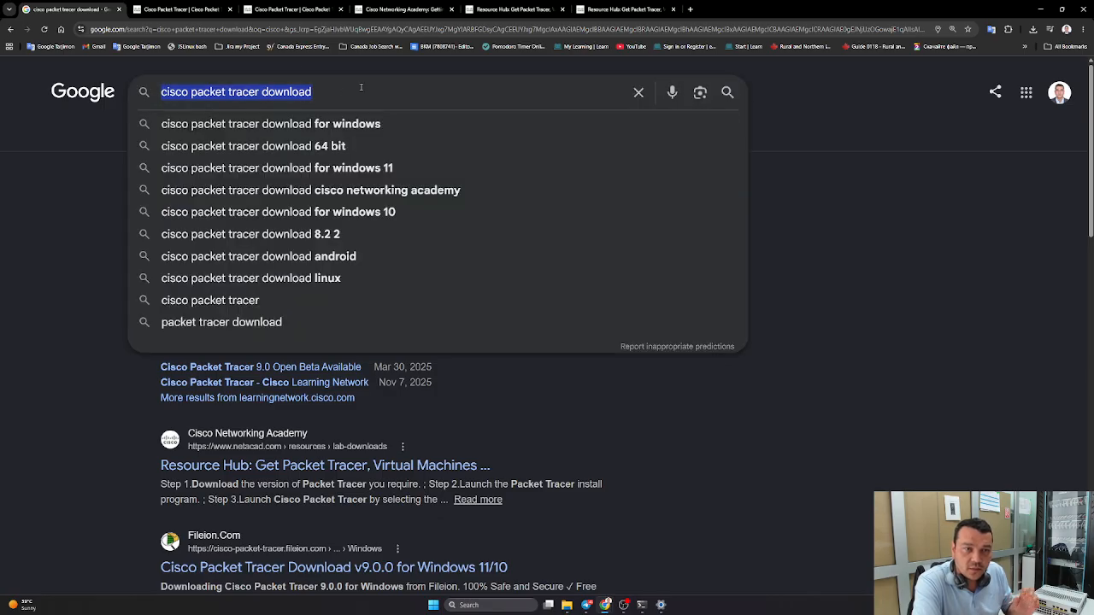
pyautogui.click(411, 171)
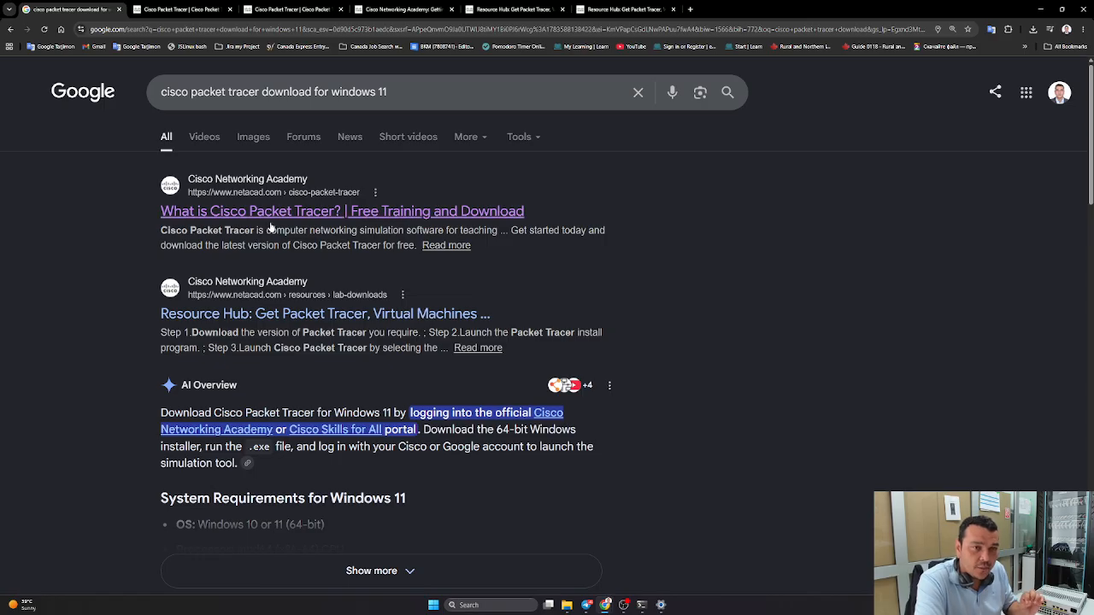
# Step: Examine the Cisco Networking Academy's Packet Tracer page and its list of available site languages
pyautogui.click(181, 9)
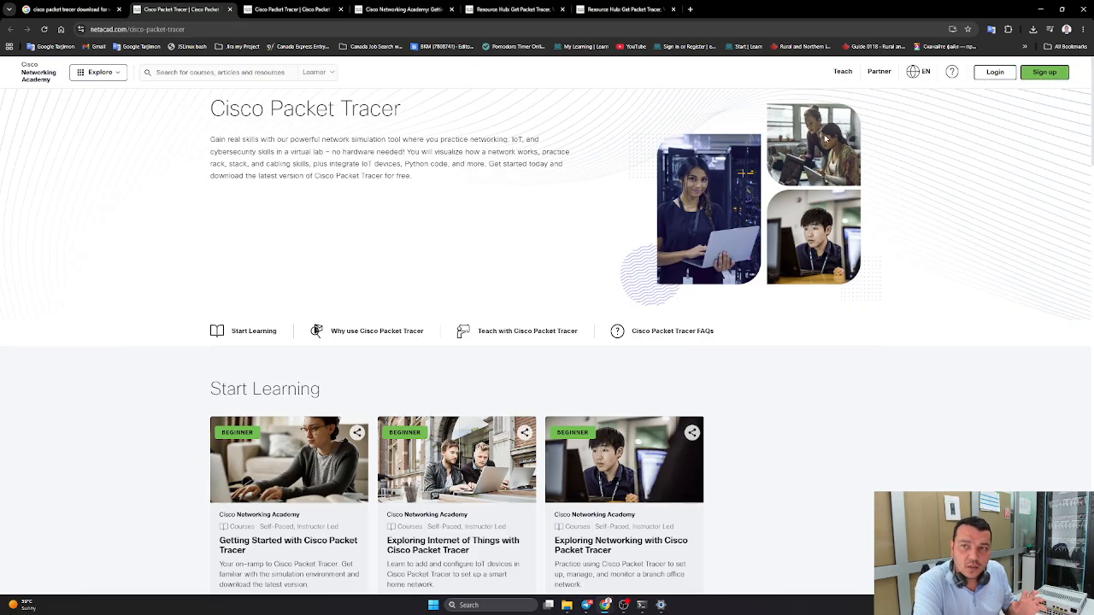
pyautogui.click(923, 78)
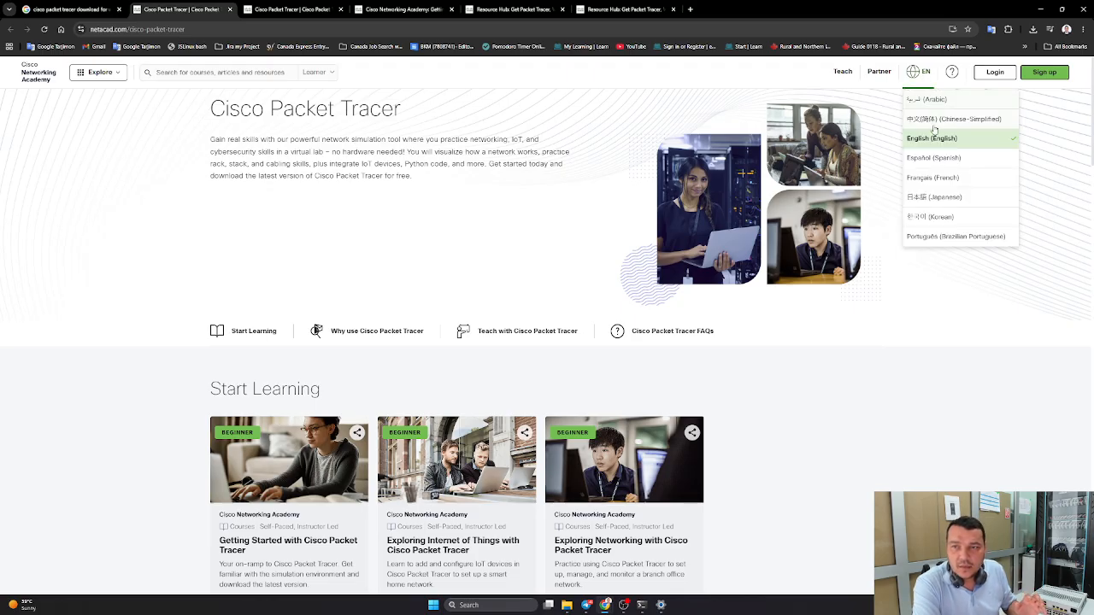
pyautogui.scroll(-3, 948, 179)
pyautogui.scroll(3, 952, 204)
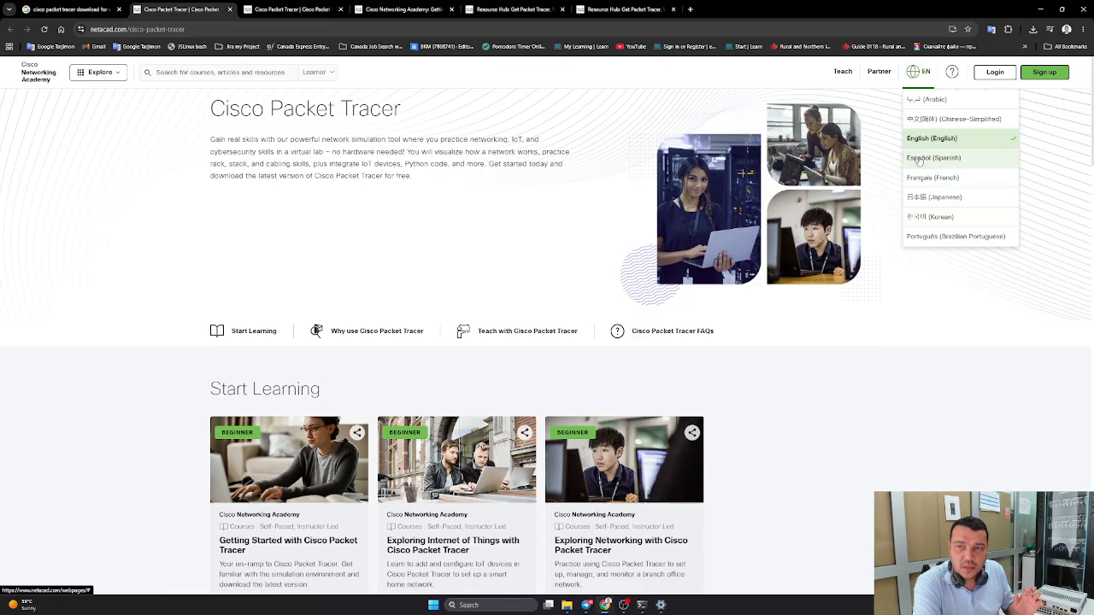
pyautogui.click(1022, 323)
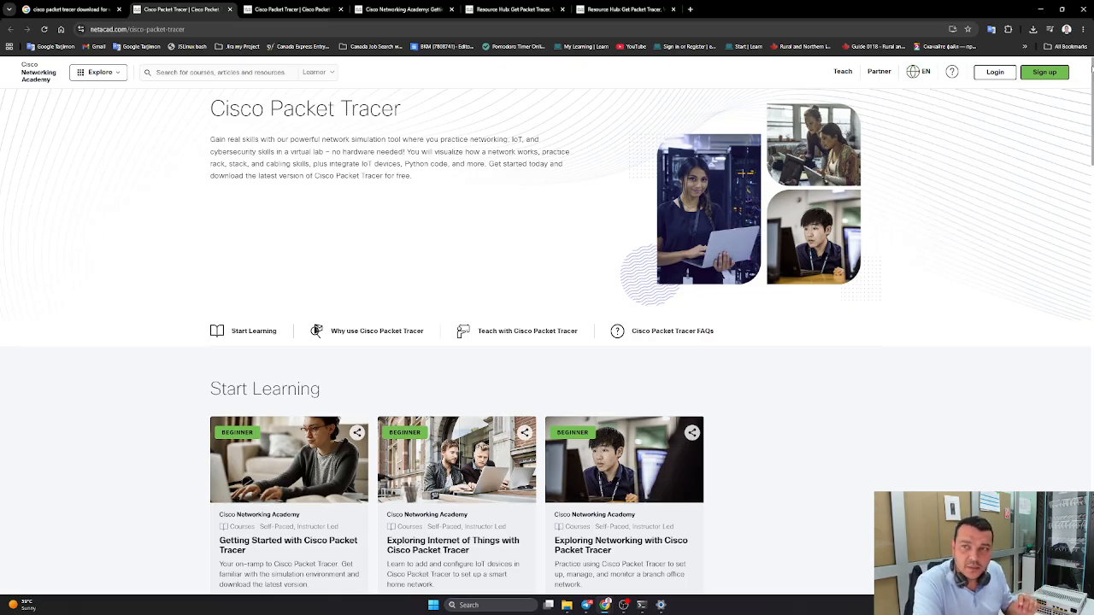
# Step: Open the Getting Started with Cisco Packet Tracer course at the start of section 1.0 Install Cisco Packet Tracer
pyautogui.click(295, 9)
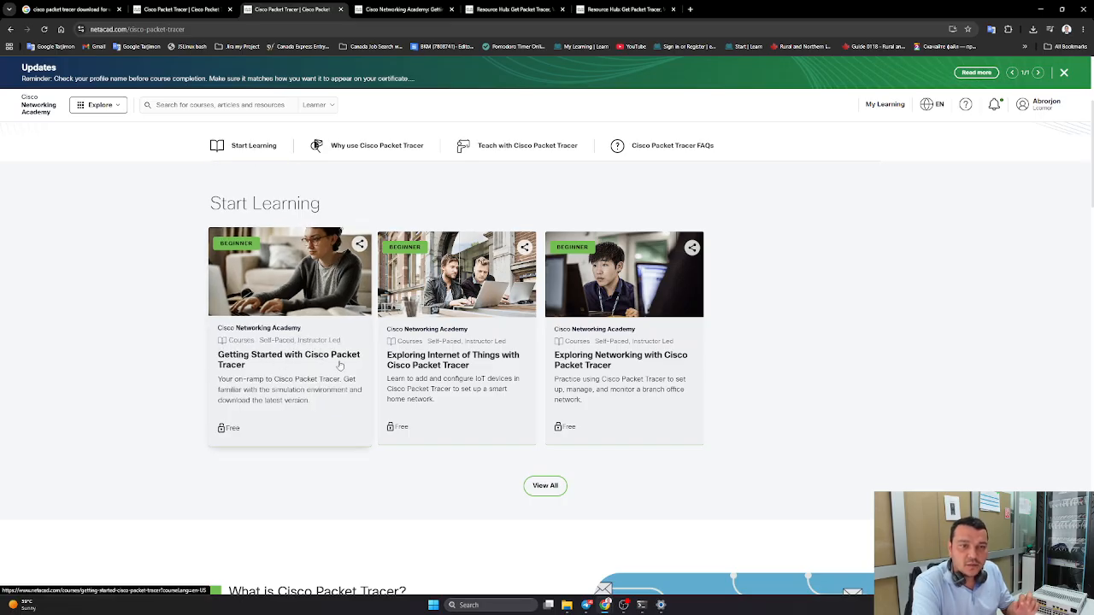
pyautogui.click(423, 7)
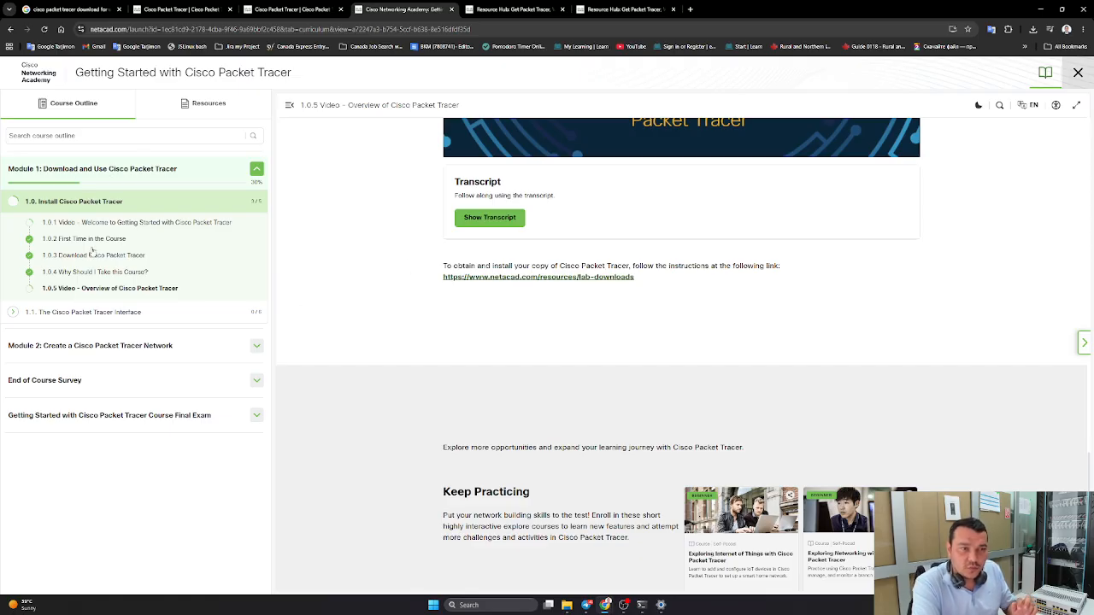
pyautogui.scroll(10, 540, 224)
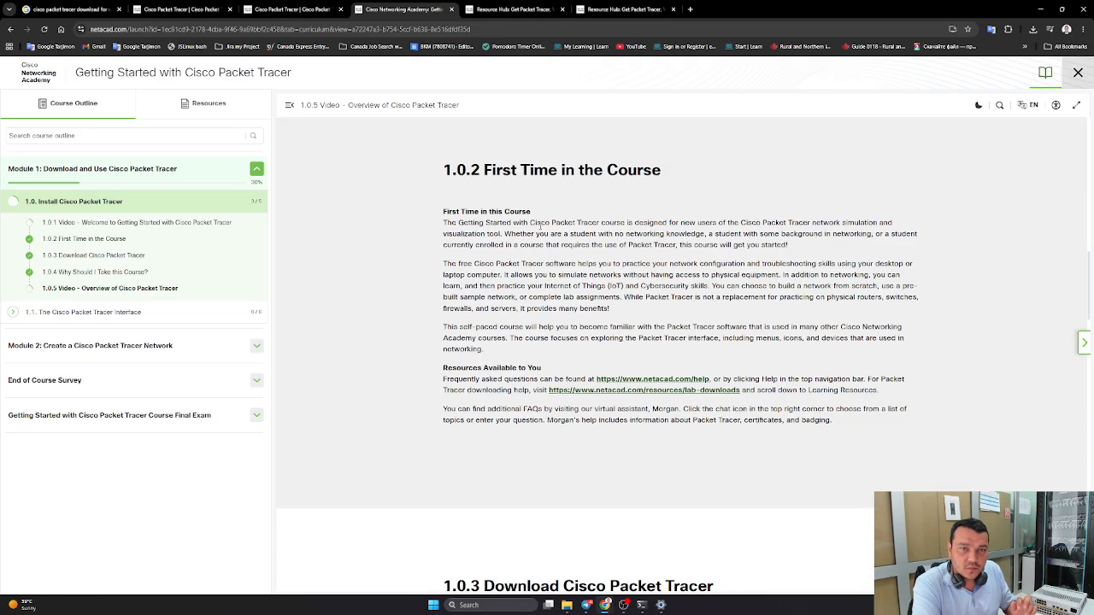
pyautogui.scroll(10, 540, 224)
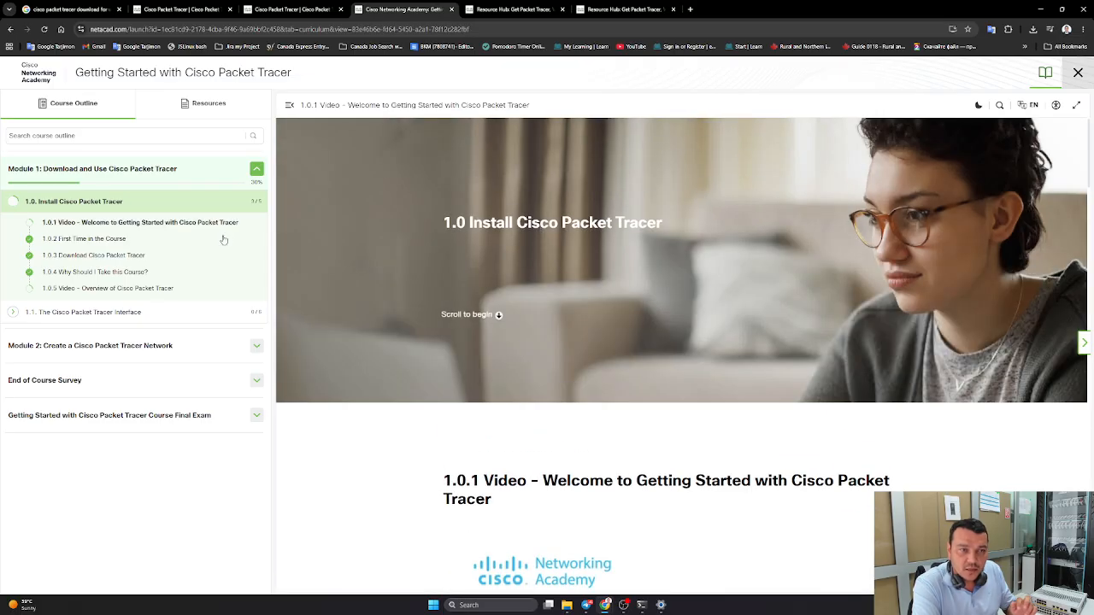
pyautogui.click(498, 315)
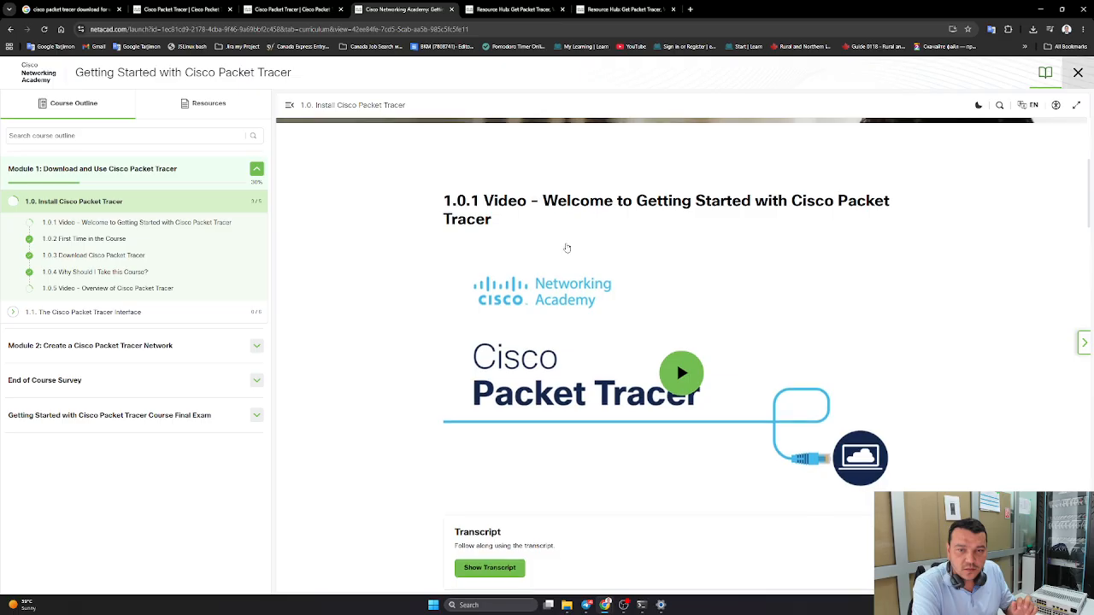
# Step: Follow the lab-downloads link in course section 1.0.3 Download Cisco Packet Tracer
pyautogui.scroll(-10, 567, 248)
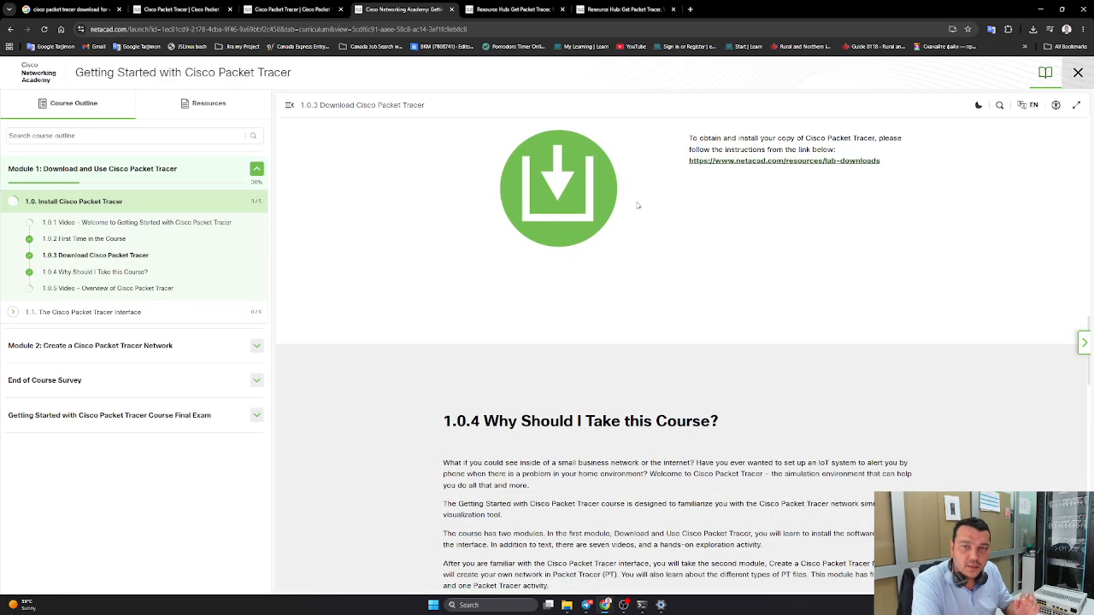
pyautogui.scroll(2, 752, 257)
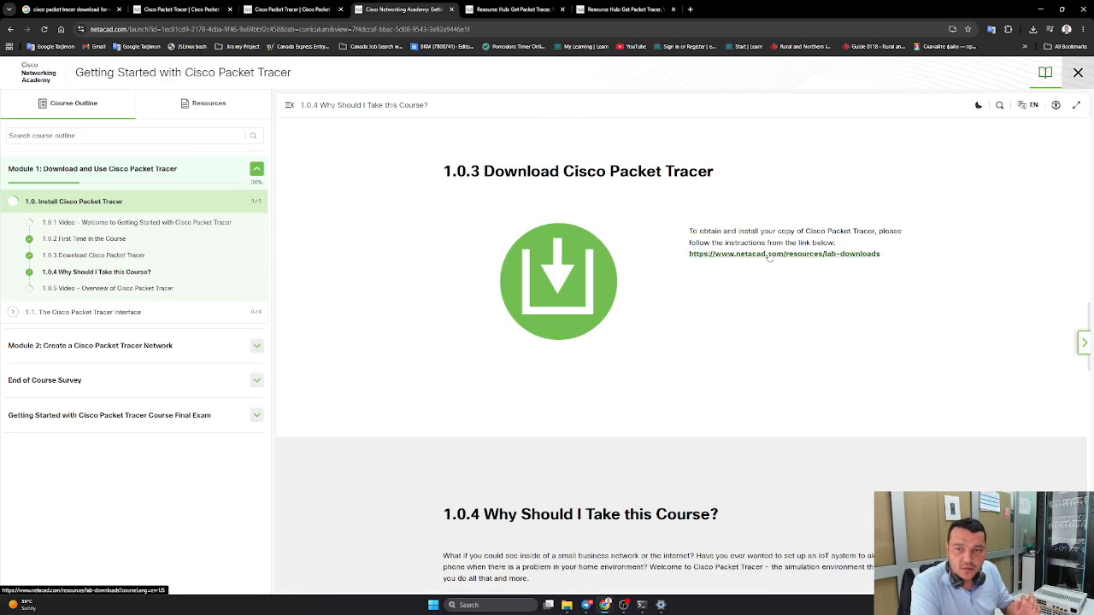
pyautogui.click(770, 255)
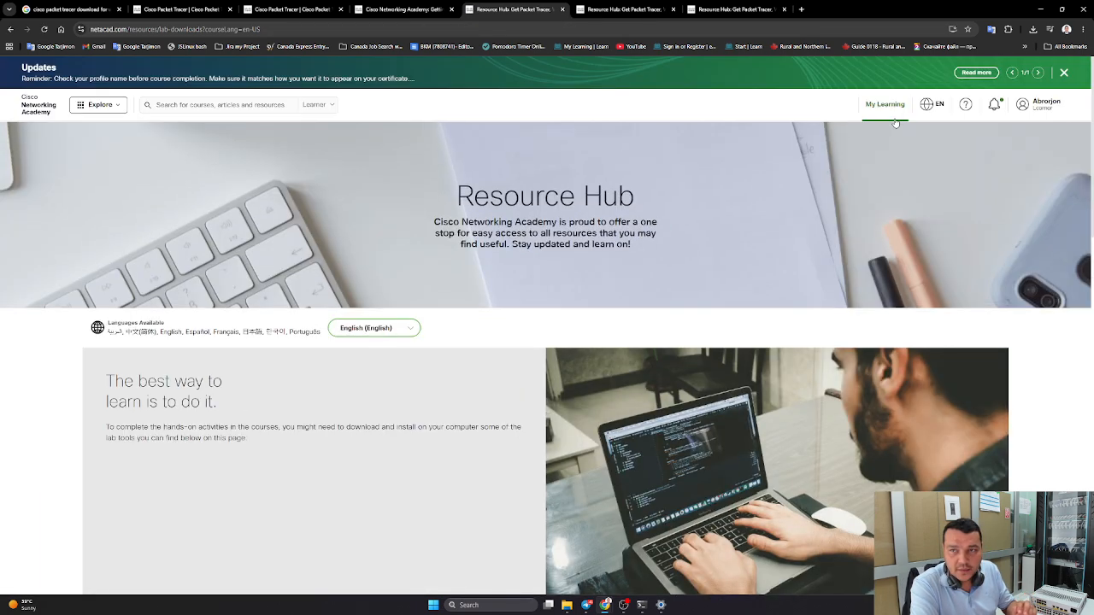
# Step: Try to download the Packet Tracer 9.0.0 Windows 64bit installer from the Learning Resources, cancelling at the save dialog
pyautogui.scroll(-2, 650, 303)
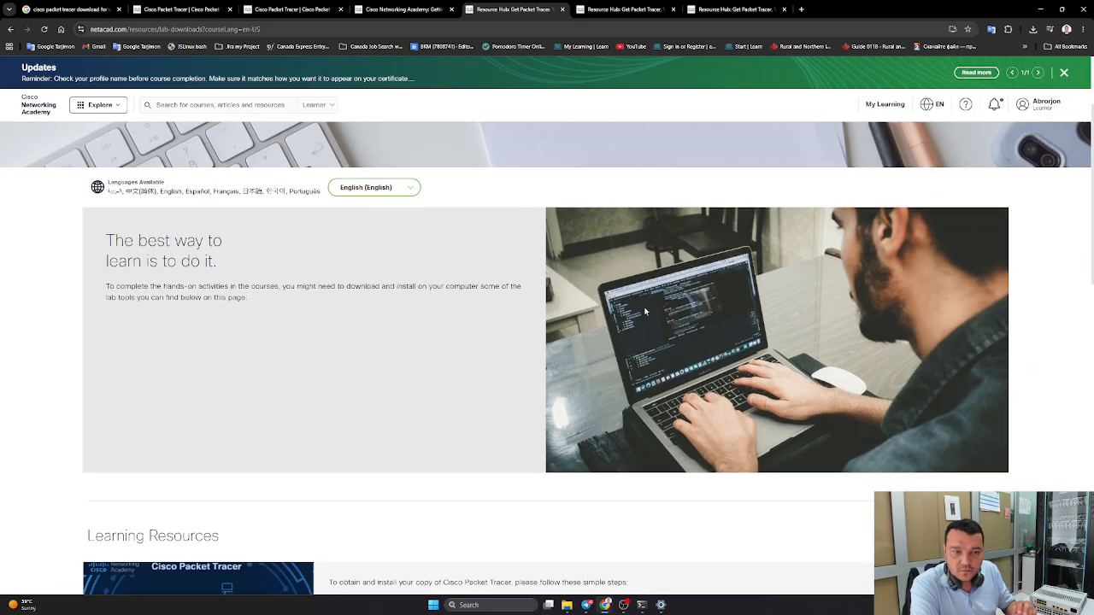
pyautogui.scroll(-7, 646, 312)
pyautogui.scroll(3, 642, 305)
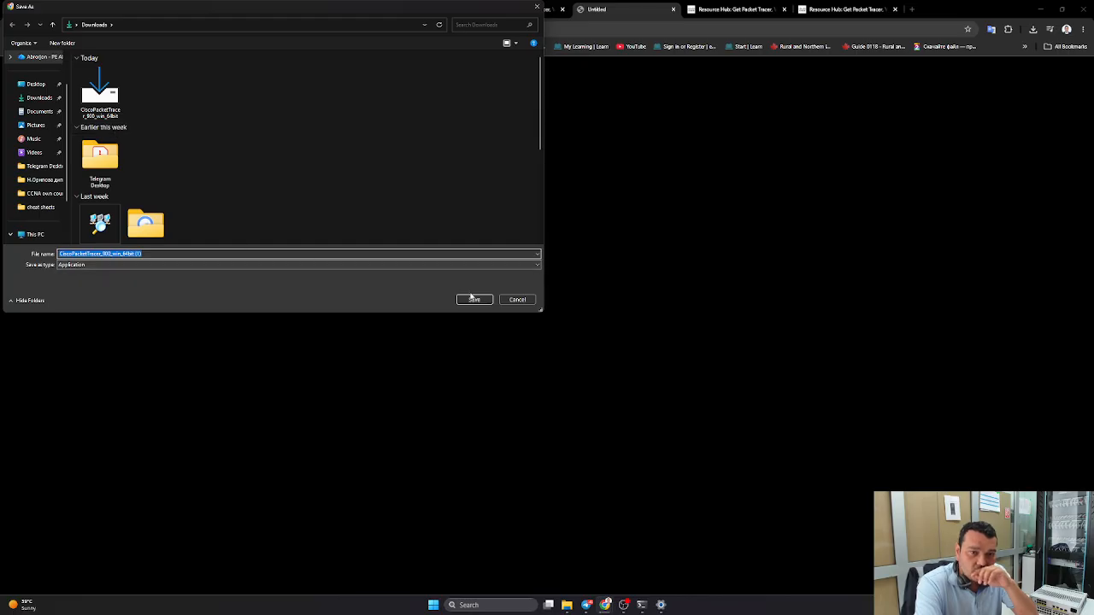
pyautogui.click(513, 299)
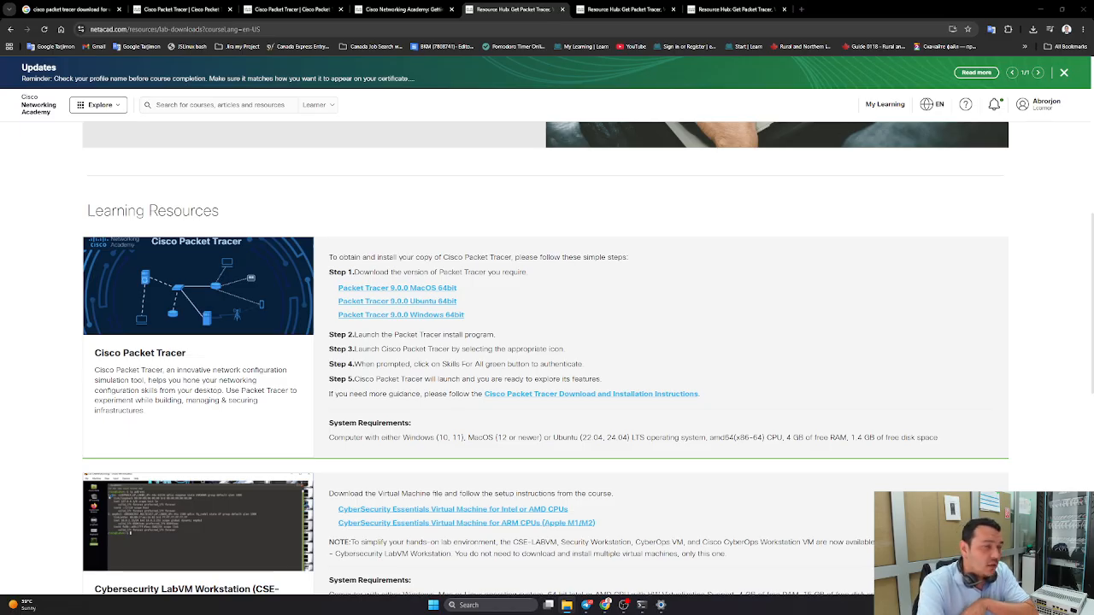
# Step: Select the CiscoPacketTracer_900_win_64bit installer in the Downloads folder and launch the installed Cisco Packet Tracer
pyautogui.moveTo(0, 73); pyautogui.dragTo(307, 137)
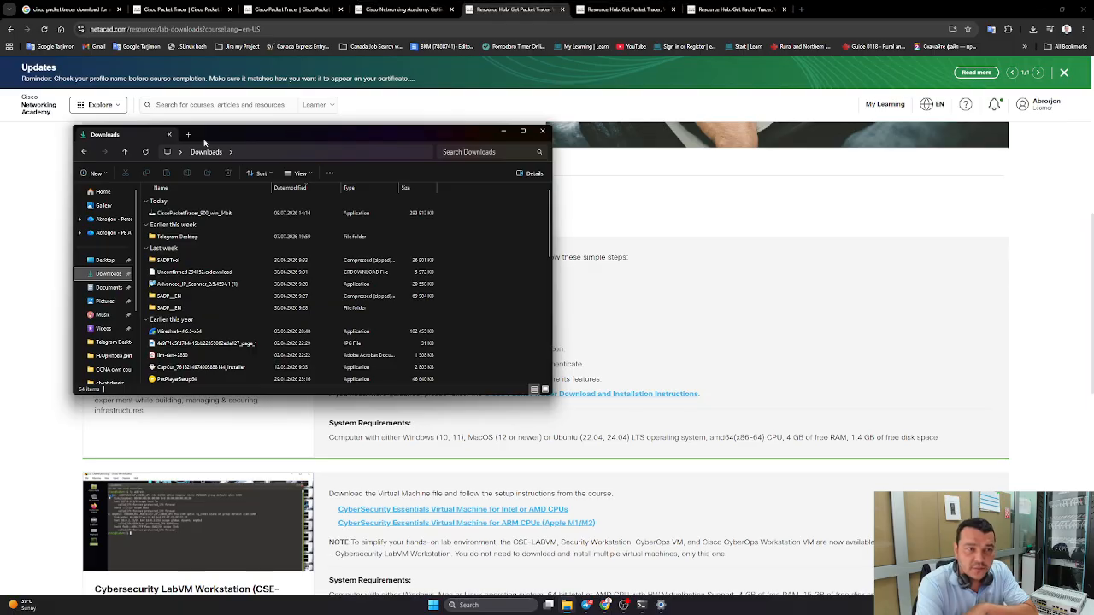
pyautogui.doubleClick(205, 213)
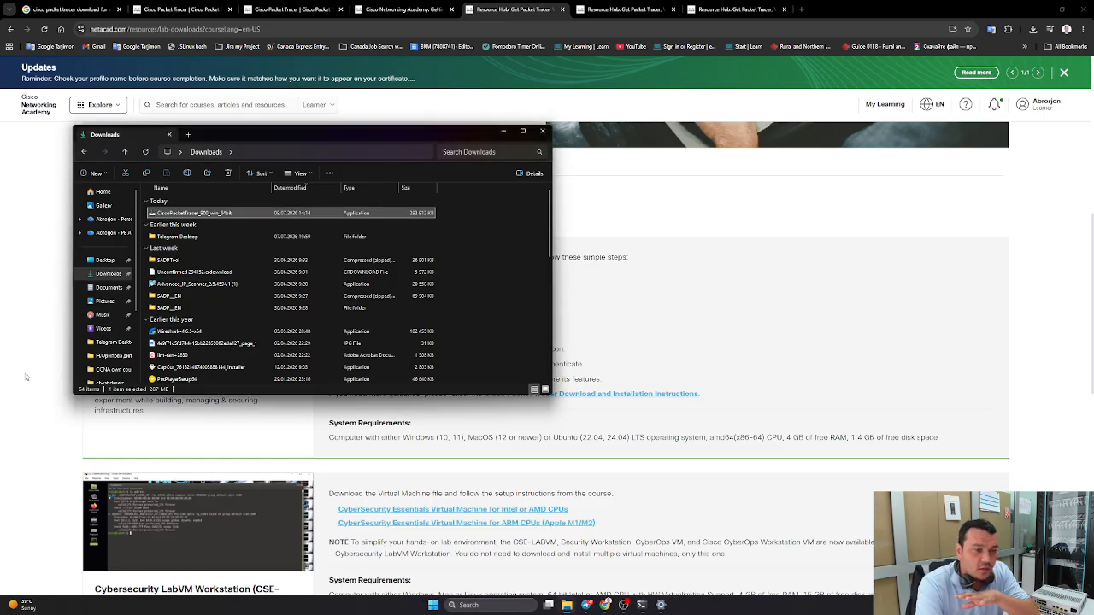
pyautogui.click(453, 605)
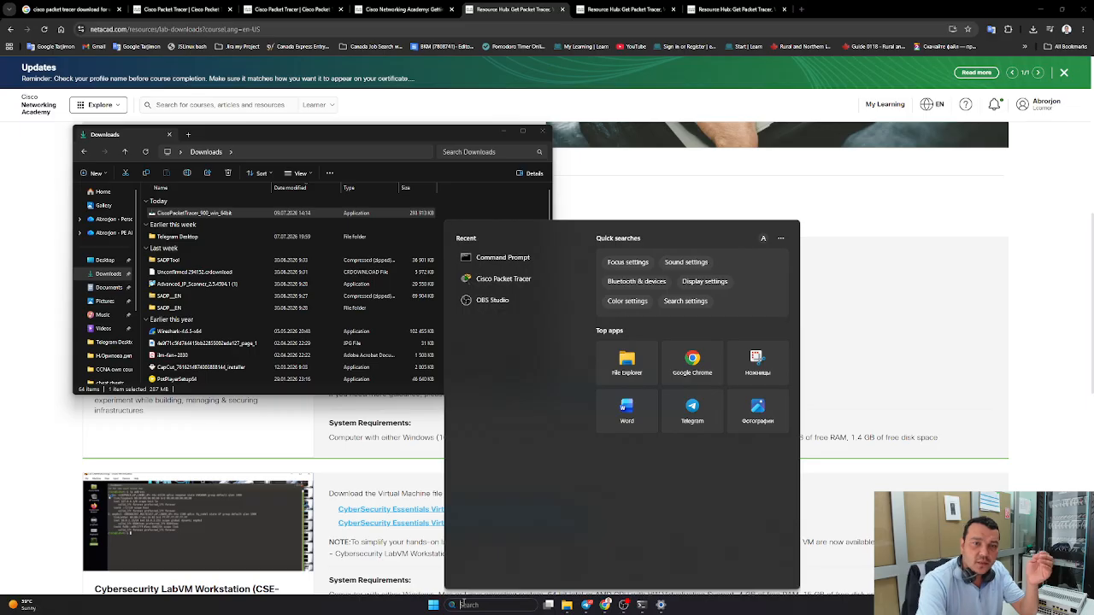
pyautogui.click(527, 279)
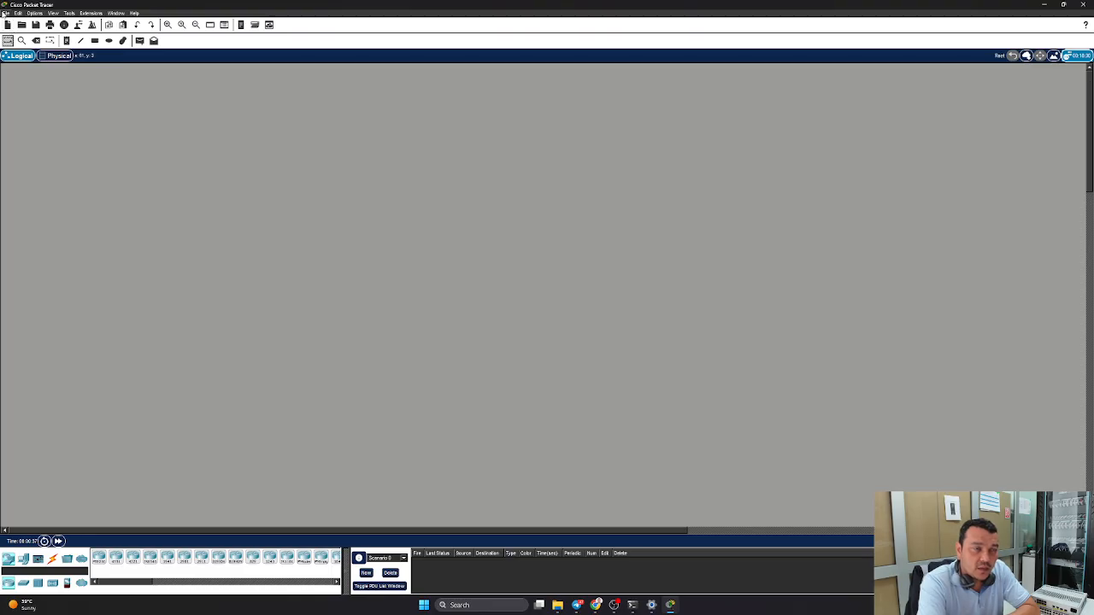
# Step: Examine the File through Help menu commands and the Physical workspace, returning to the Logical workspace
pyautogui.scroll(4, 253, 320)
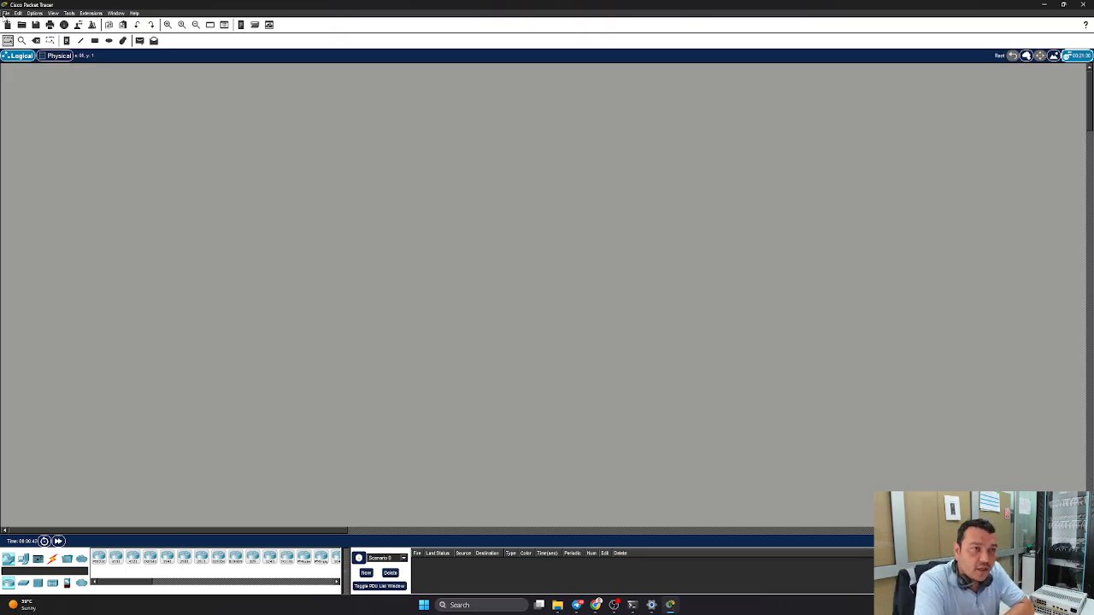
pyautogui.click(6, 13)
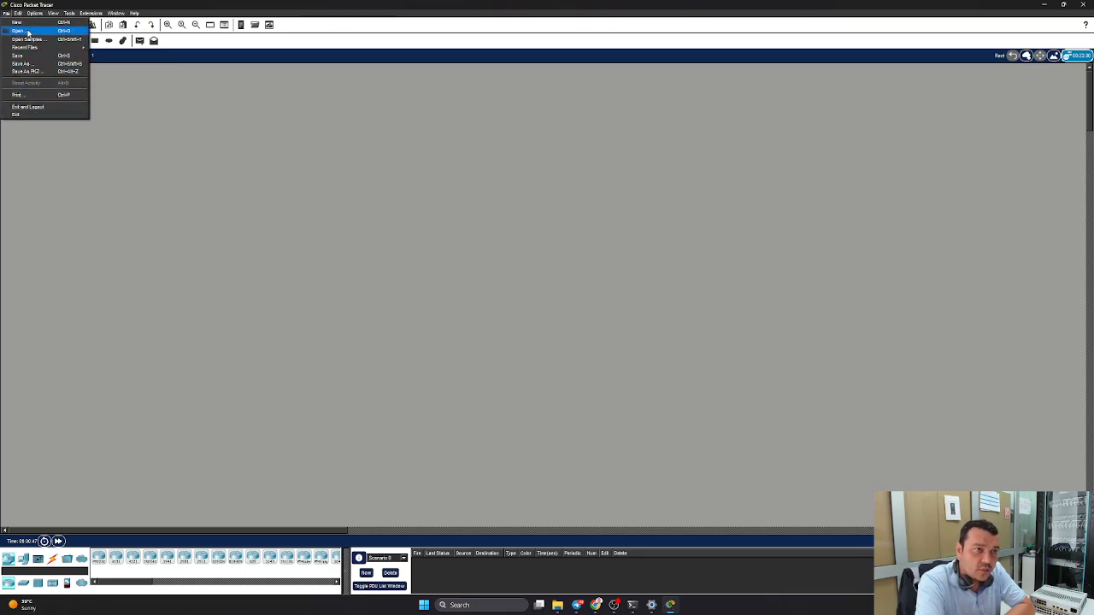
pyautogui.moveTo(21, 13)
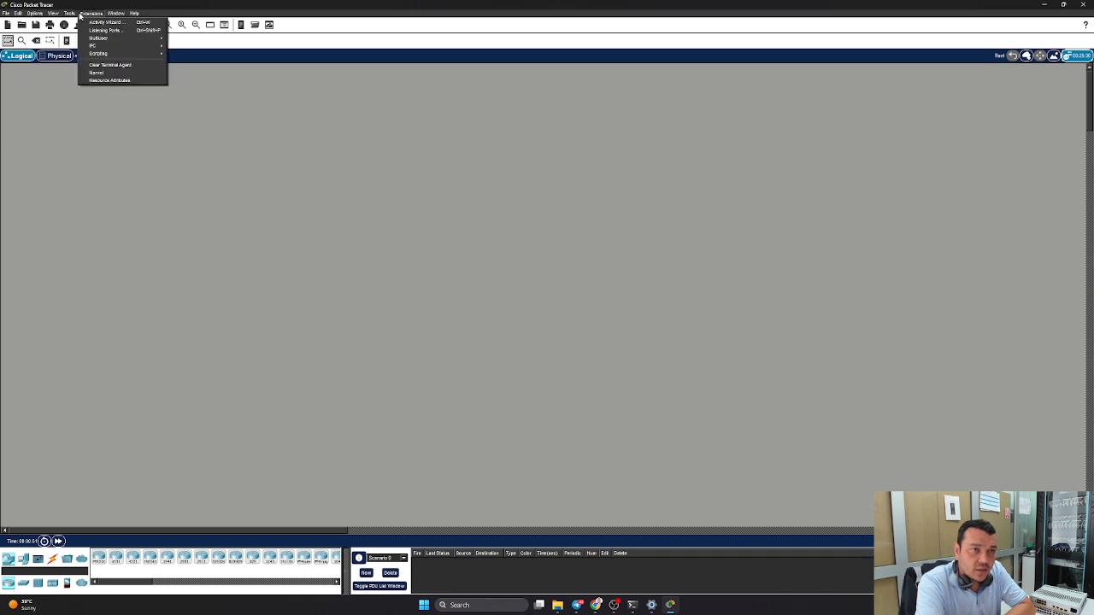
pyautogui.moveTo(70, 14)
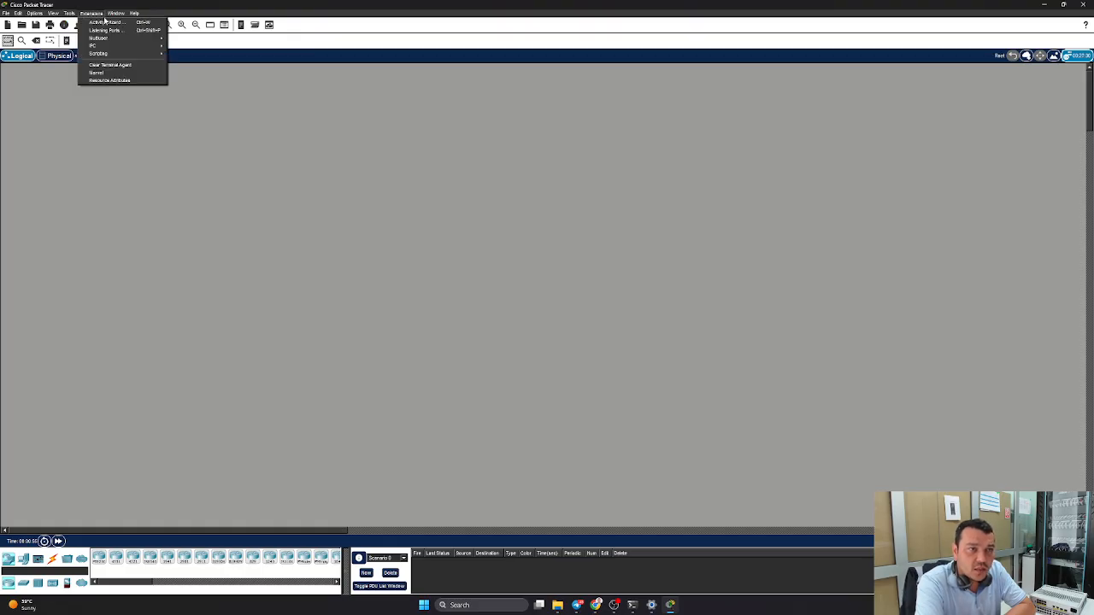
pyautogui.moveTo(135, 15)
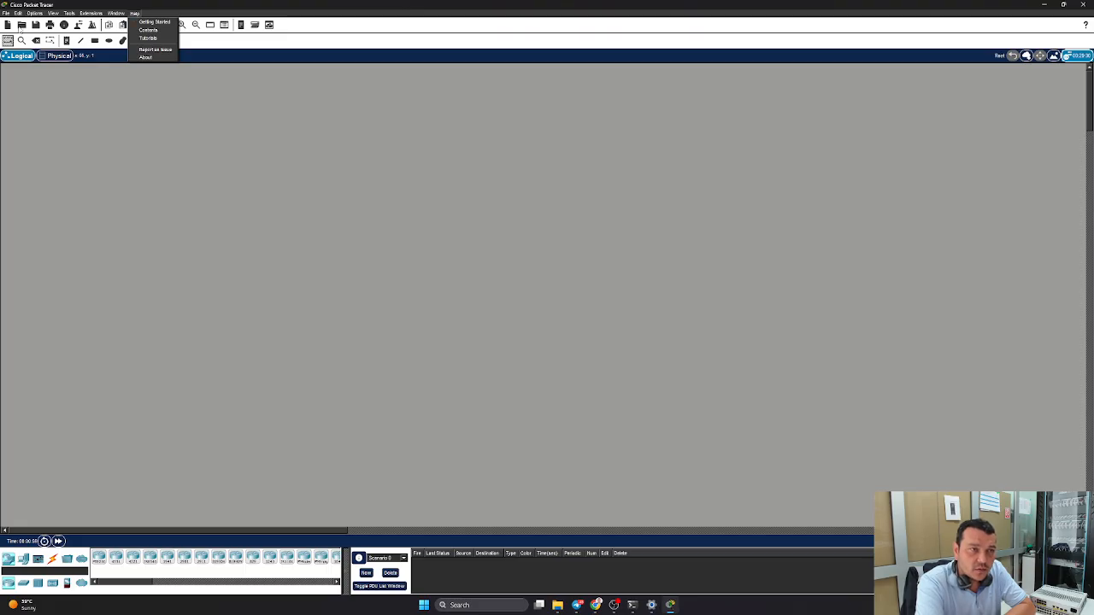
pyautogui.click(317, 233)
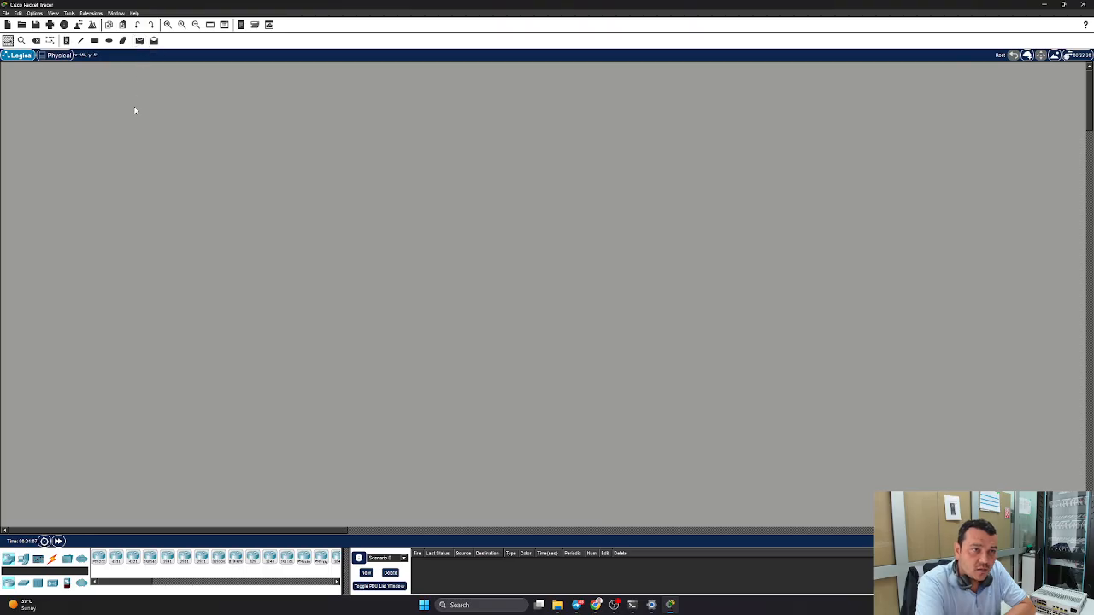
pyautogui.click(56, 55)
pyautogui.click(20, 56)
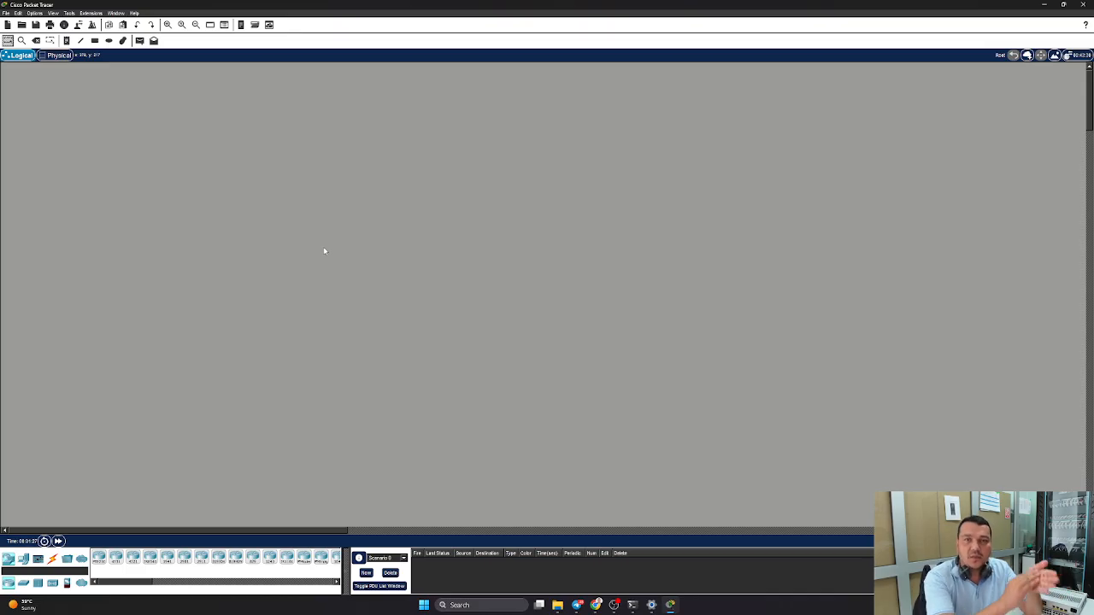
# Step: Place a PC in the upper left area of the logical workspace and a laptop beside it
pyautogui.click(23, 559)
pyautogui.moveTo(99, 557); pyautogui.dragTo(215, 159)
pyautogui.moveTo(115, 557); pyautogui.dragTo(362, 169)
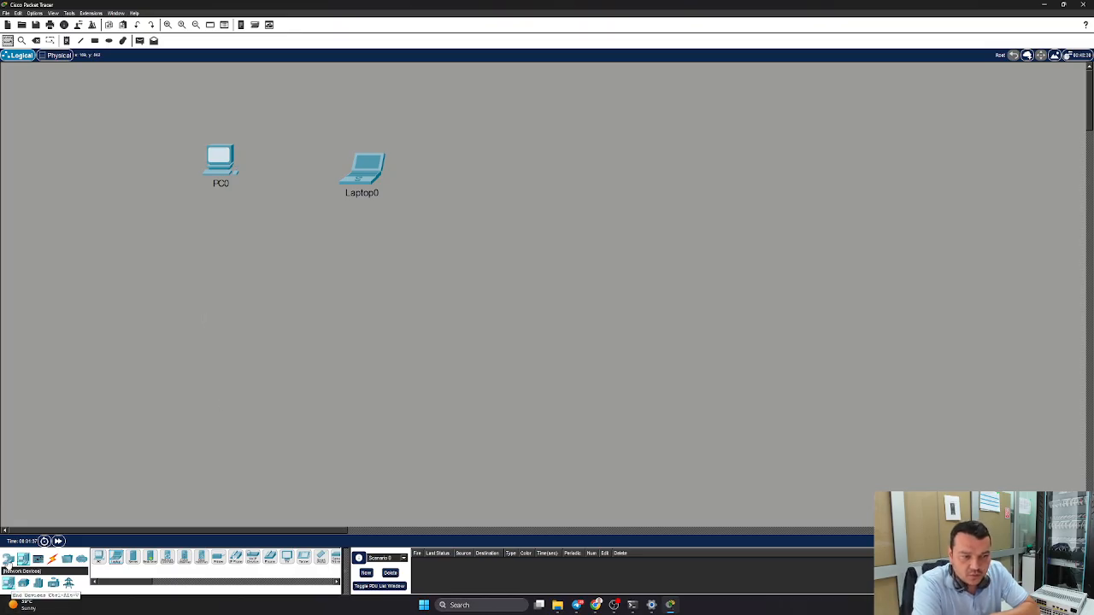
# Step: Browse the device categories for network devices, end devices, components, connections and miscellaneous items
pyautogui.click(10, 560)
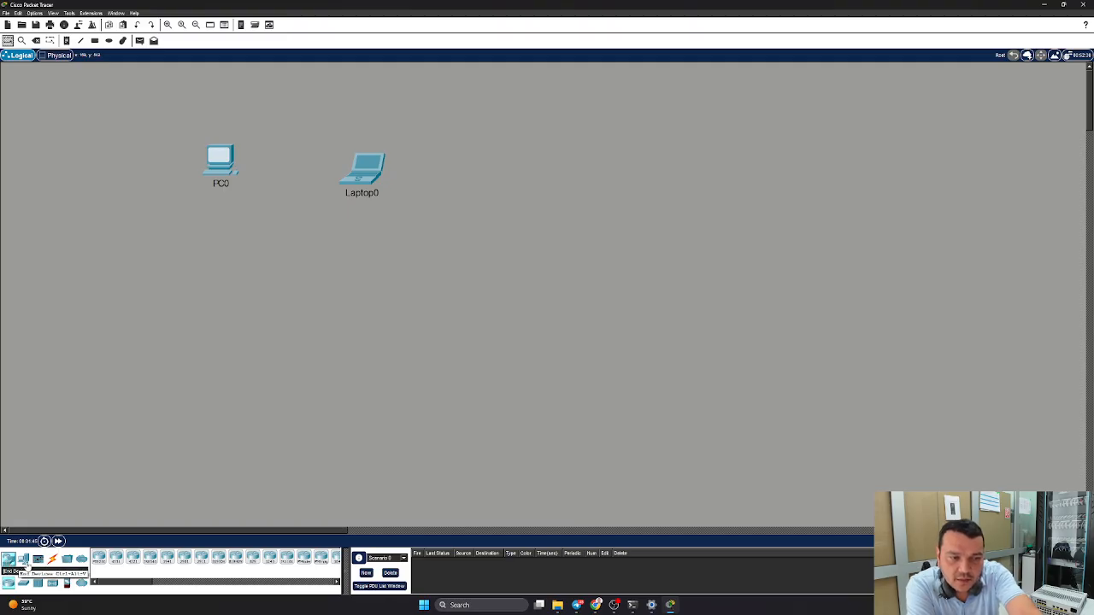
pyautogui.click(24, 561)
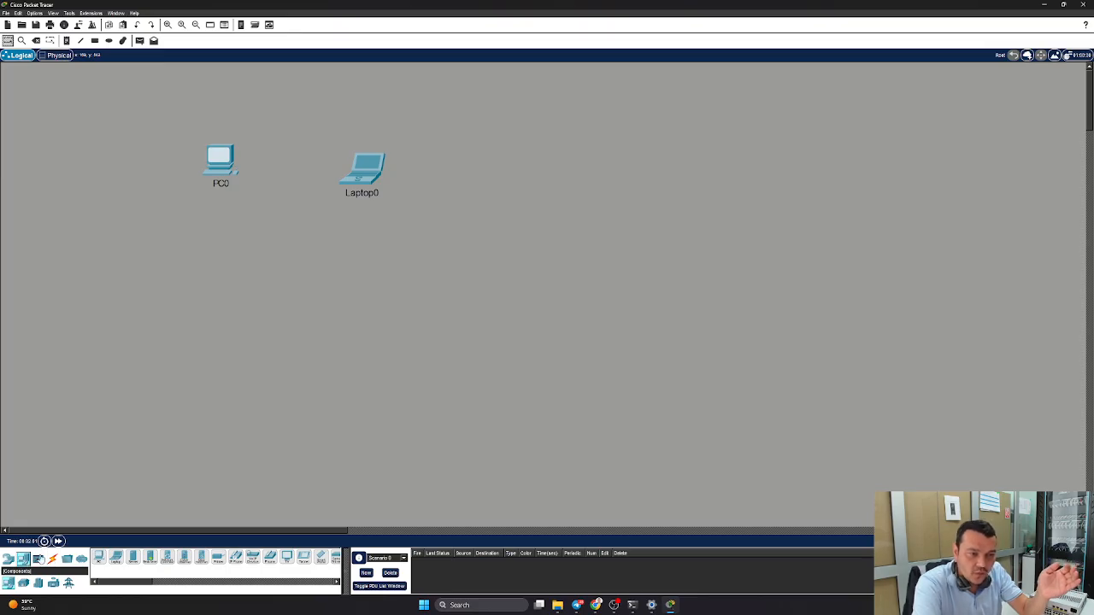
pyautogui.click(38, 560)
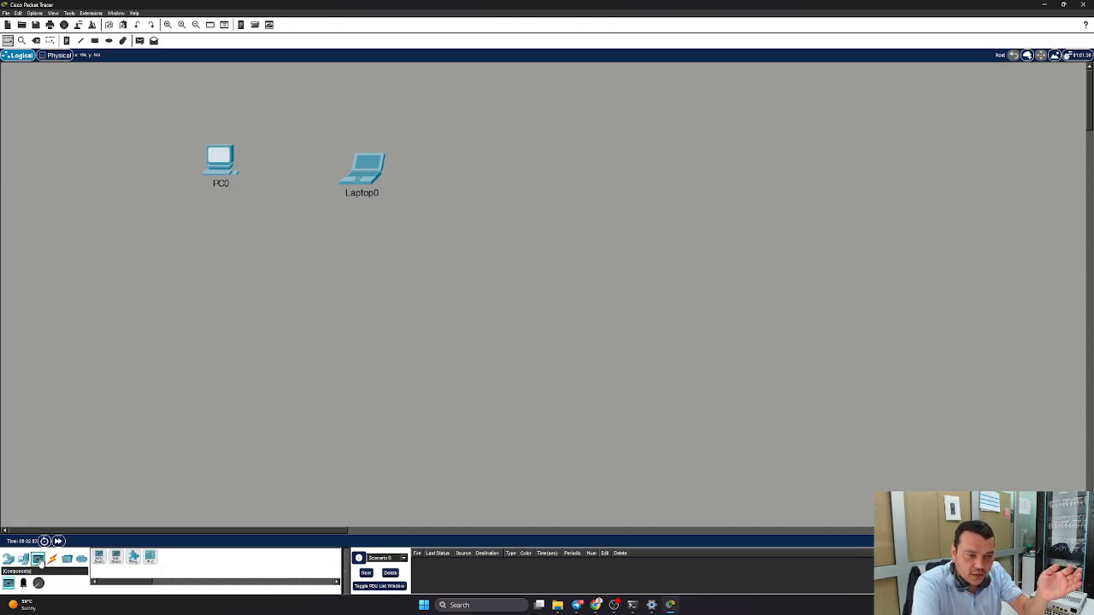
pyautogui.click(55, 562)
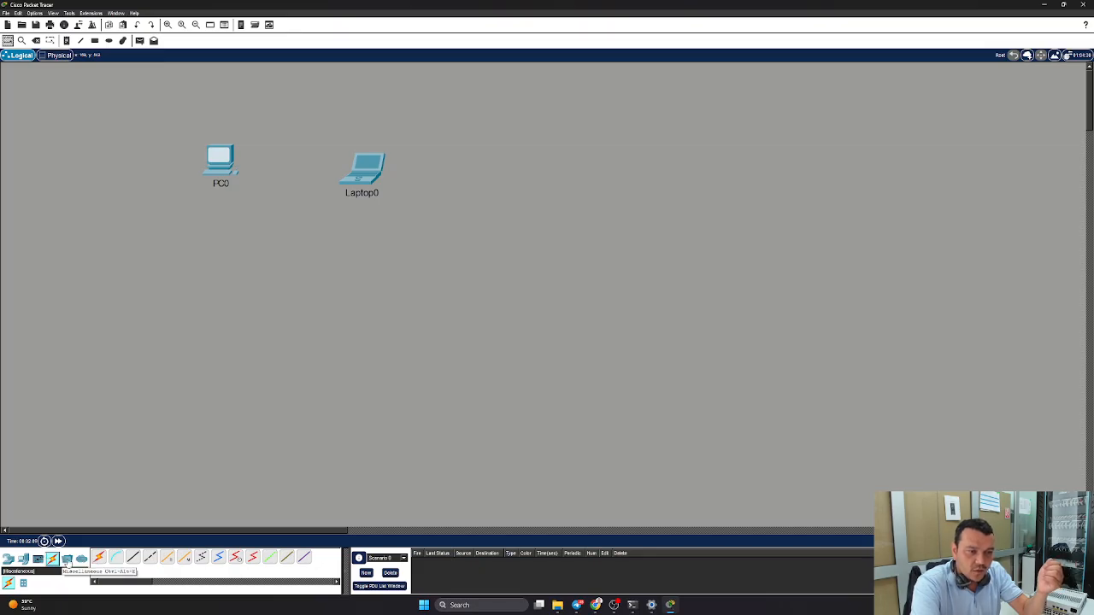
pyautogui.click(66, 561)
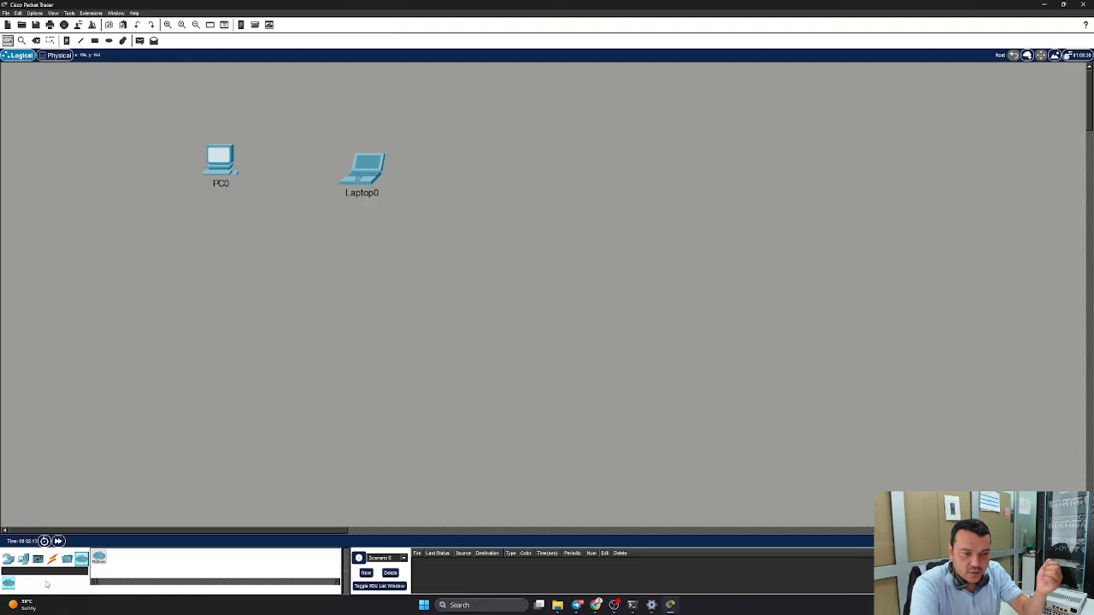
# Step: Browse the connection, end device and network device categories
pyautogui.click(22, 585)
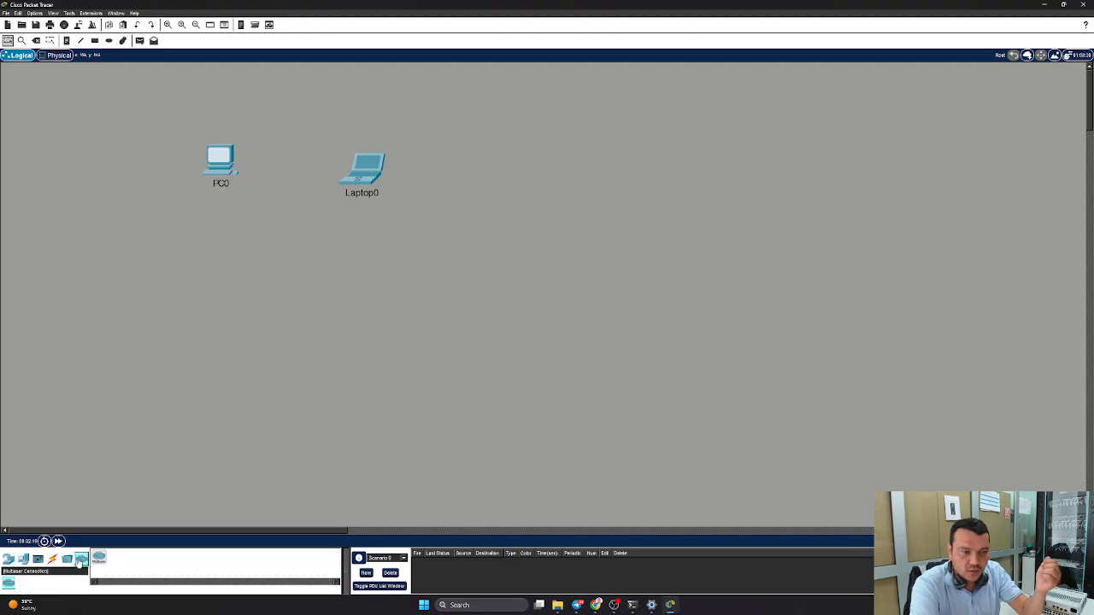
pyautogui.click(52, 560)
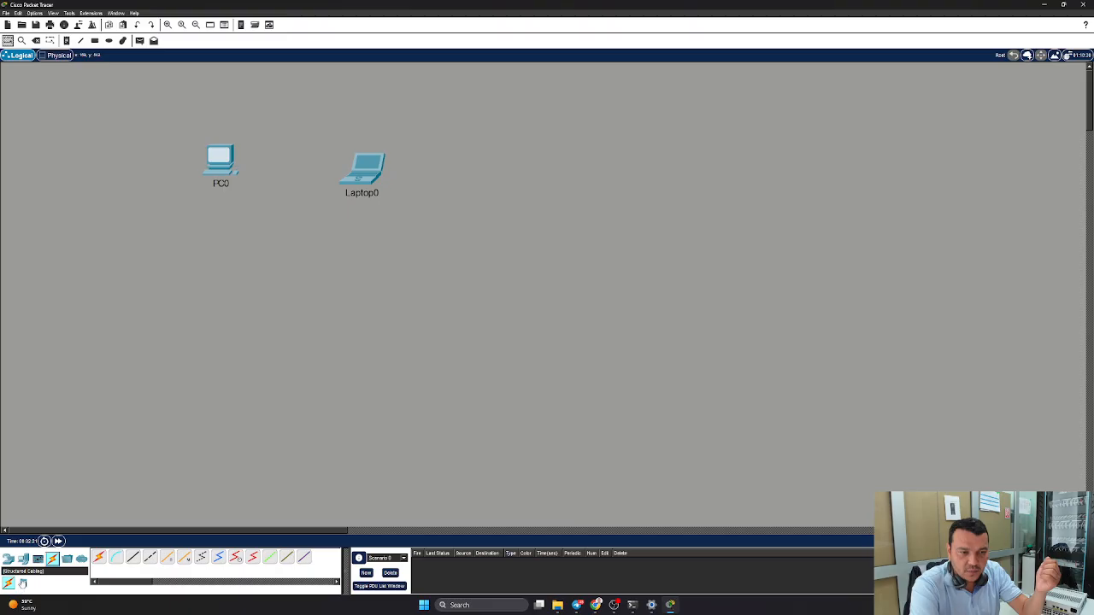
pyautogui.click(23, 560)
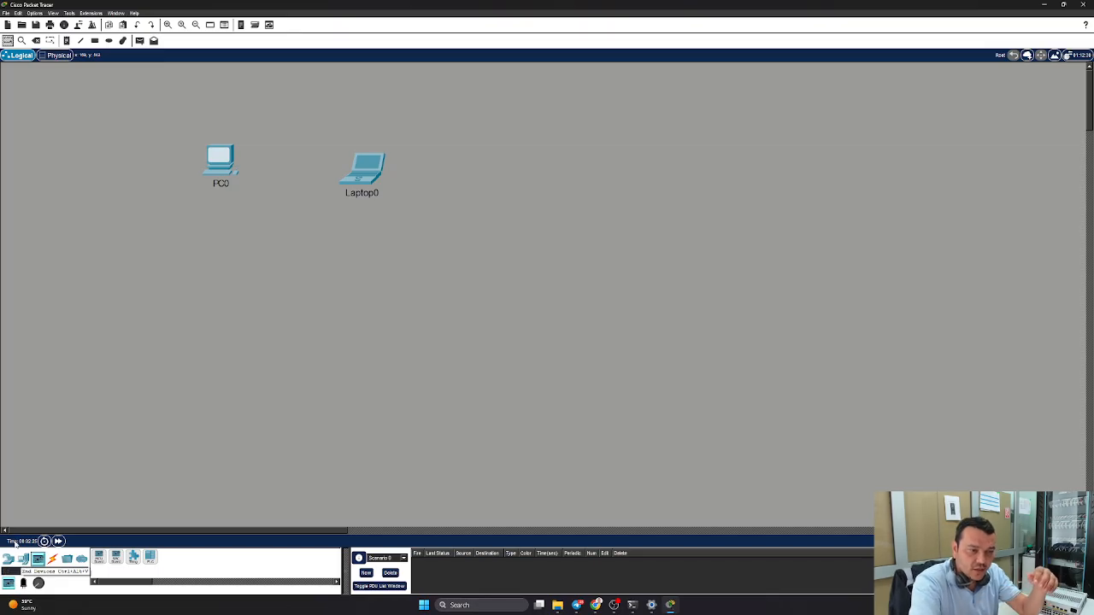
pyautogui.click(24, 561)
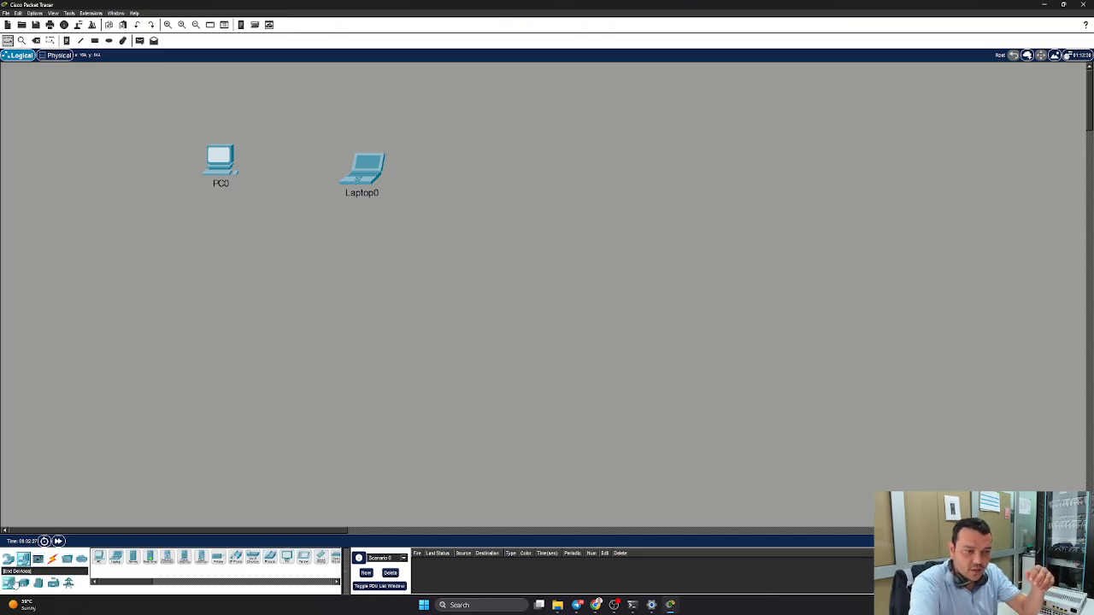
pyautogui.click(9, 559)
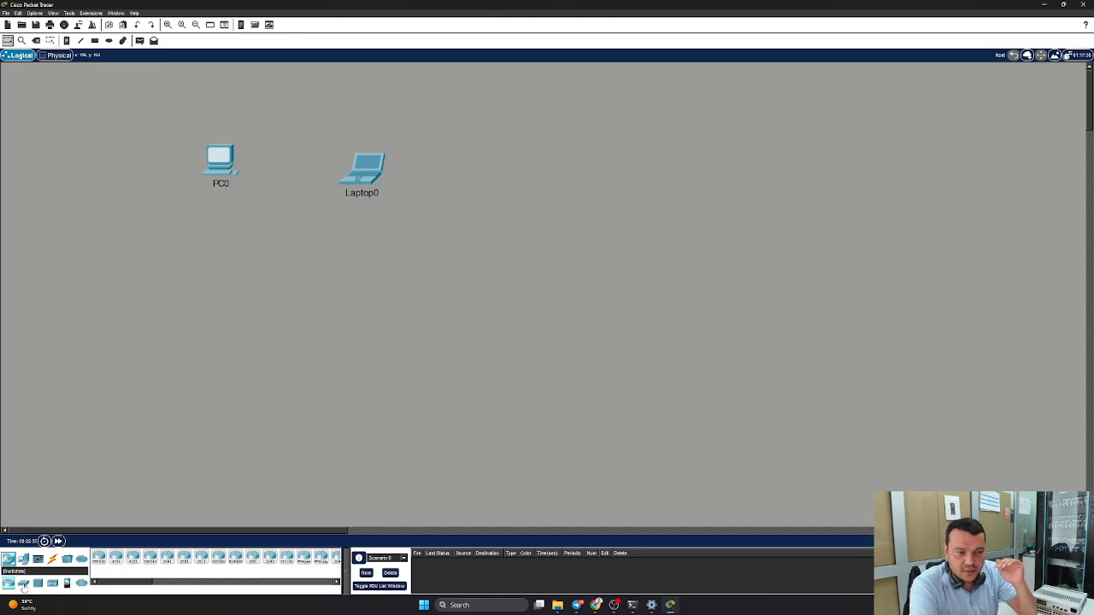
# Step: Place a 2960 switch, a generic PT switch and an empty modular PT switch in a row below the PC and laptop
pyautogui.click(23, 584)
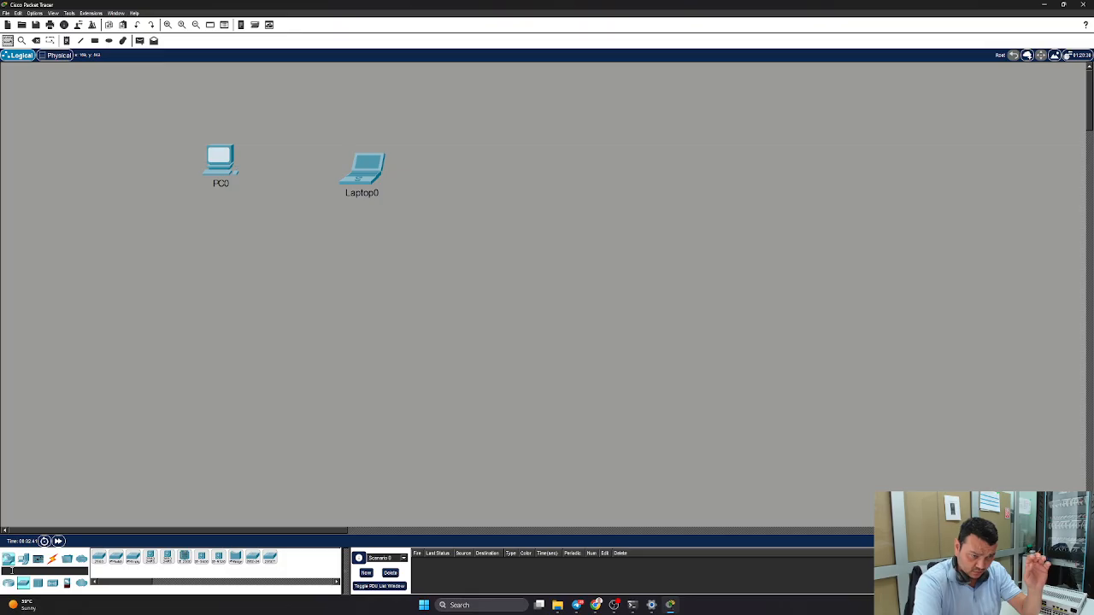
pyautogui.moveTo(24, 584); pyautogui.dragTo(26, 551)
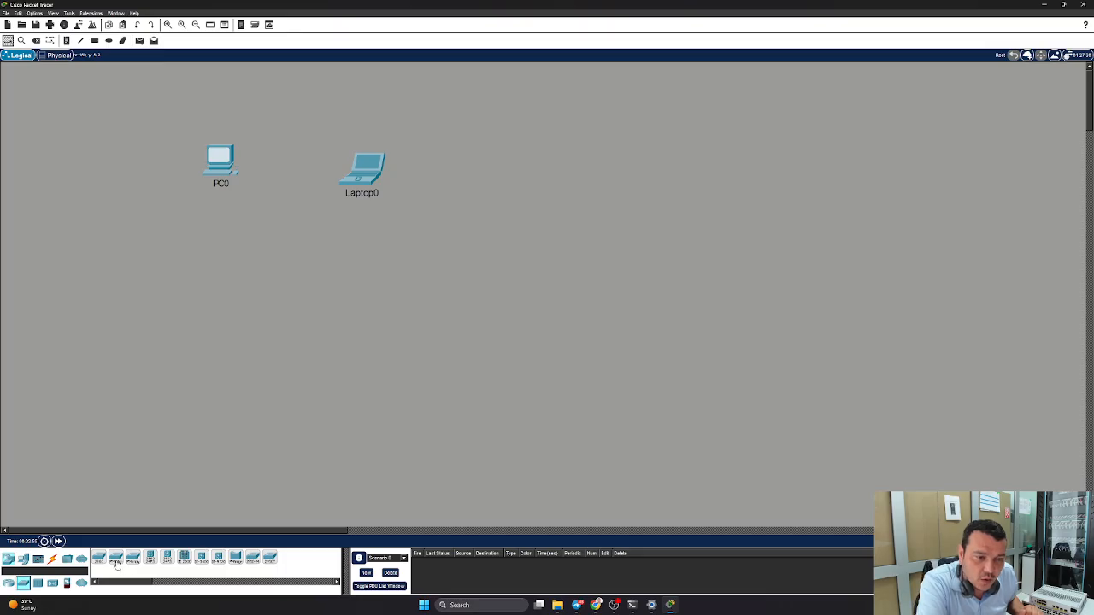
pyautogui.moveTo(117, 564); pyautogui.dragTo(243, 270)
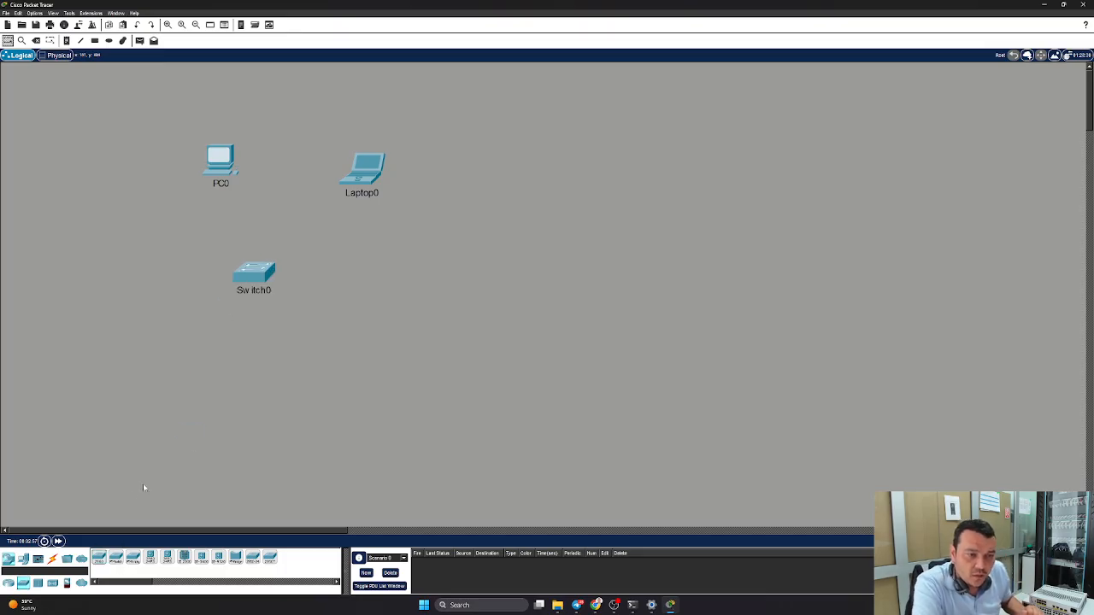
pyautogui.moveTo(116, 560); pyautogui.dragTo(383, 295)
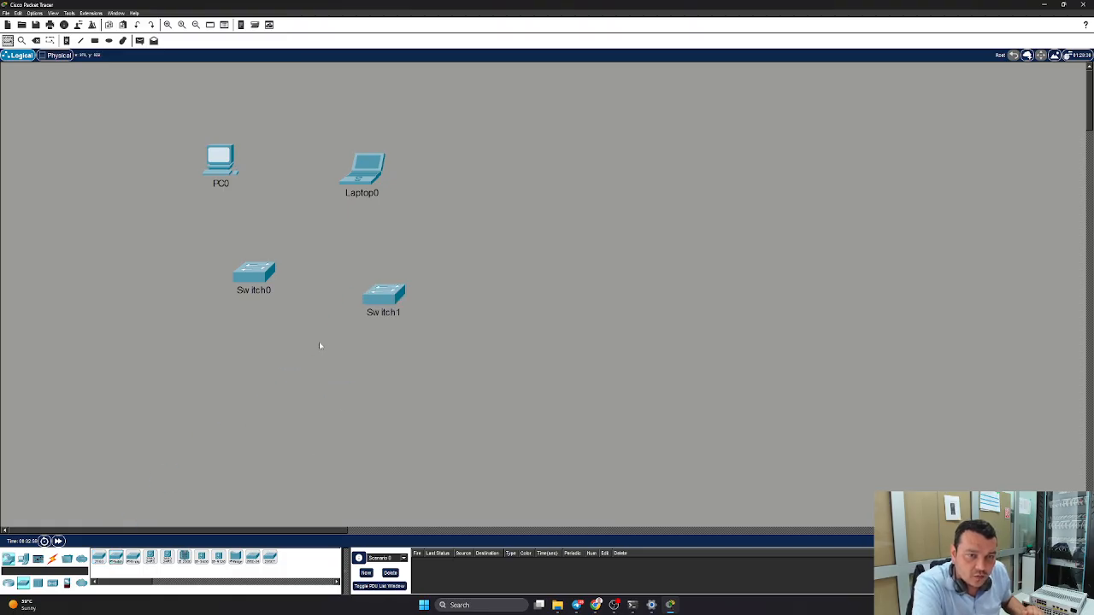
pyautogui.moveTo(132, 557); pyautogui.dragTo(517, 316)
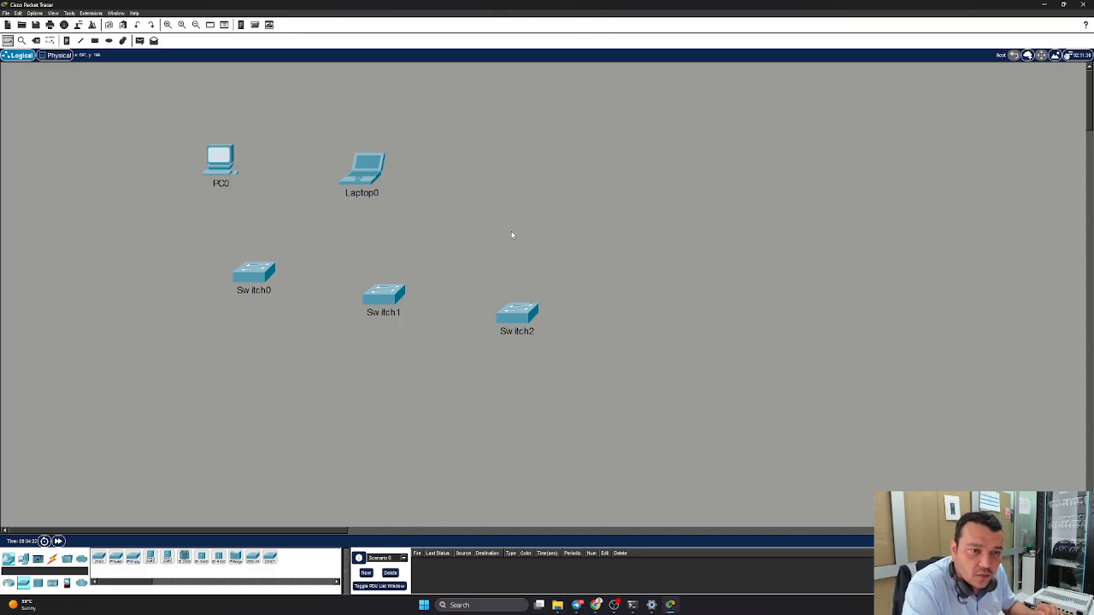
# Step: Open the 2960 switch's physical view, enlarge the device image and arrange its window clear of the placed devices
pyautogui.click(267, 273)
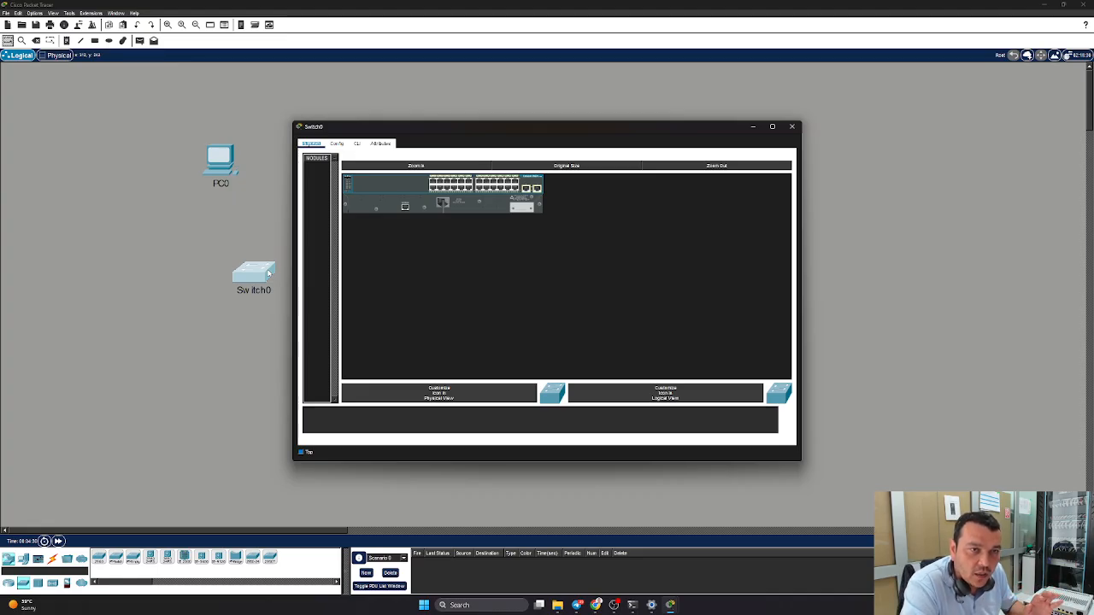
pyautogui.moveTo(423, 132); pyautogui.dragTo(698, 82)
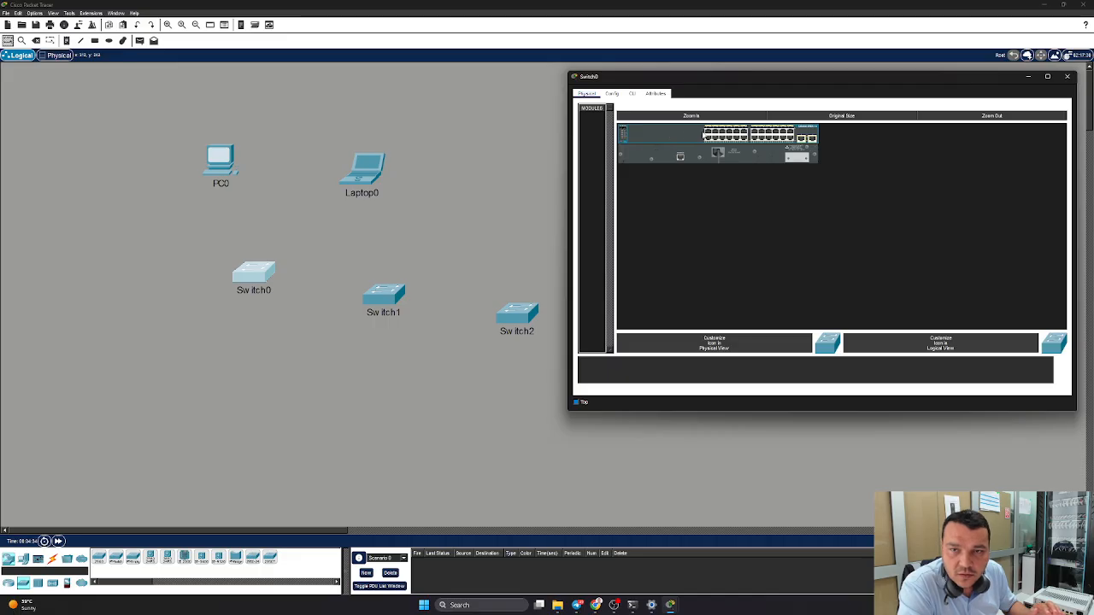
pyautogui.click(683, 117)
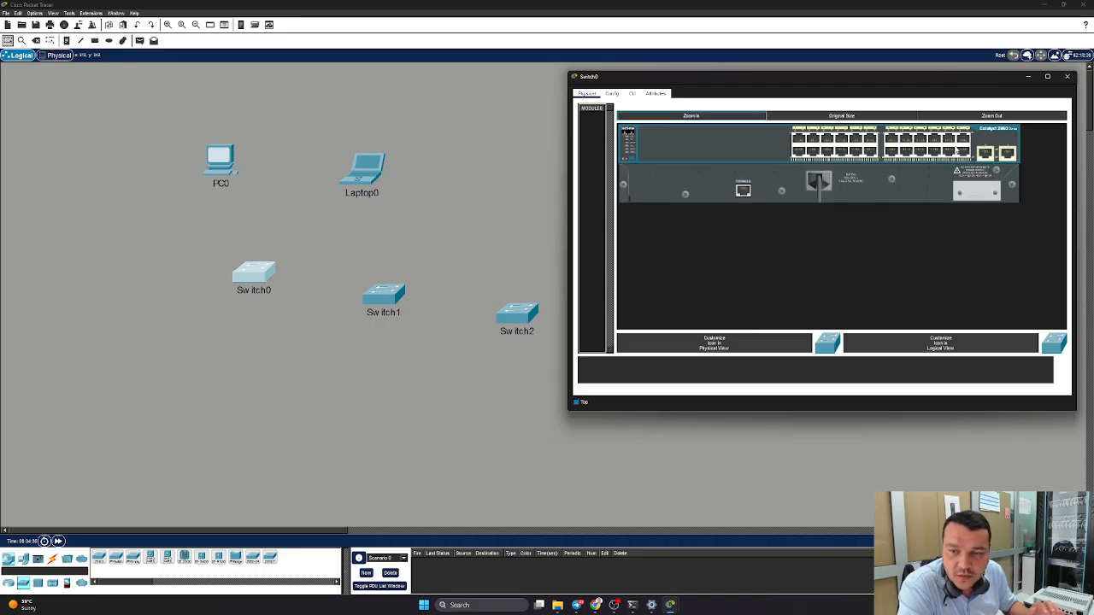
pyautogui.moveTo(889, 412); pyautogui.dragTo(901, 317)
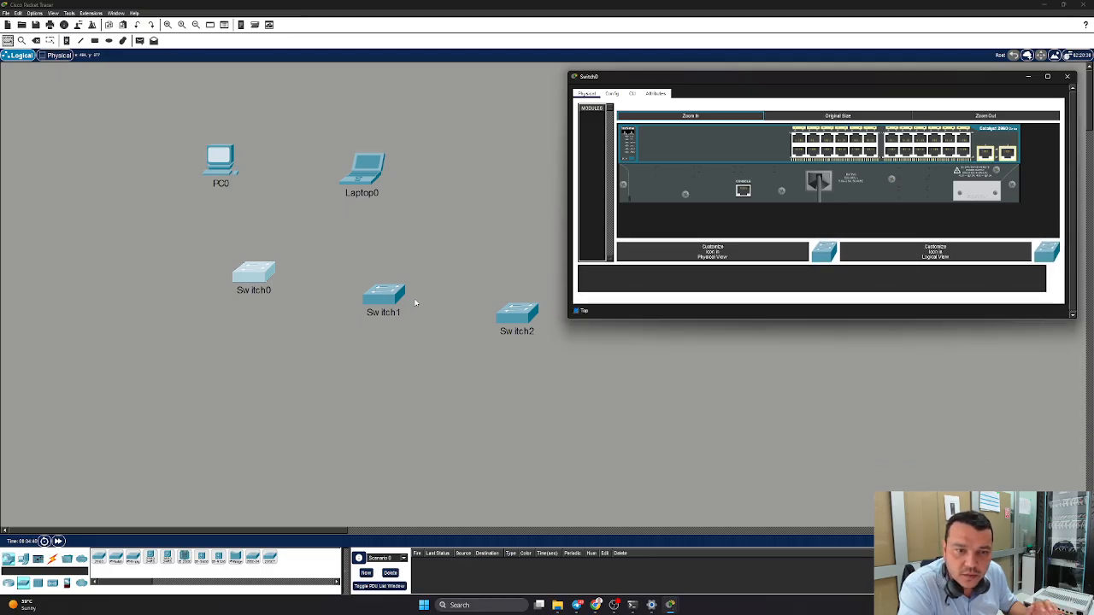
# Step: Open the generic PT switch's physical view and enlarge the image of its modules and ports
pyautogui.click(389, 294)
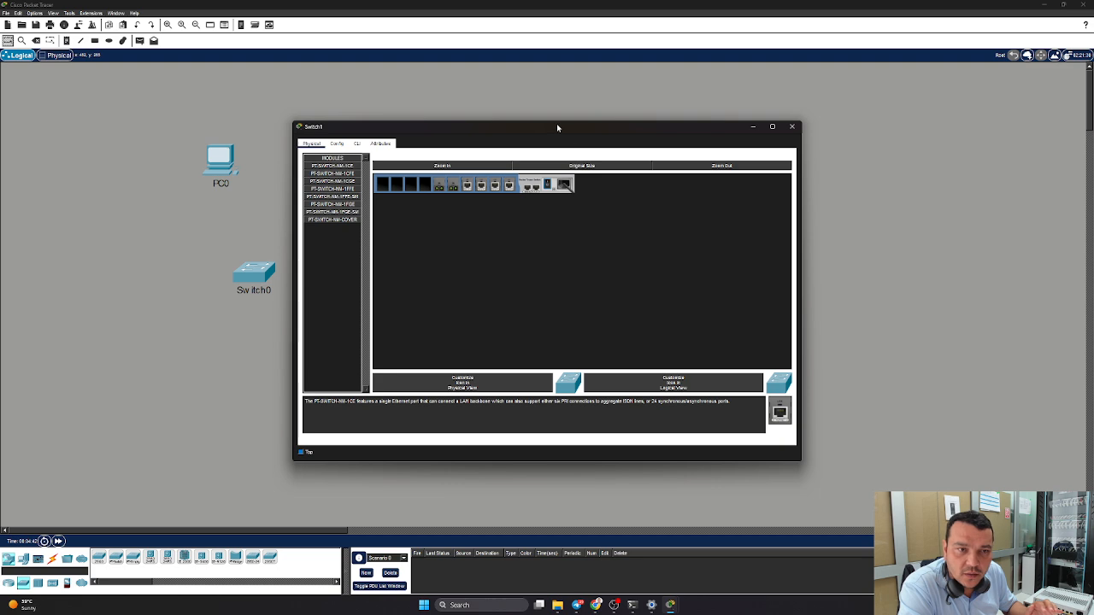
pyautogui.moveTo(558, 127); pyautogui.dragTo(782, 152)
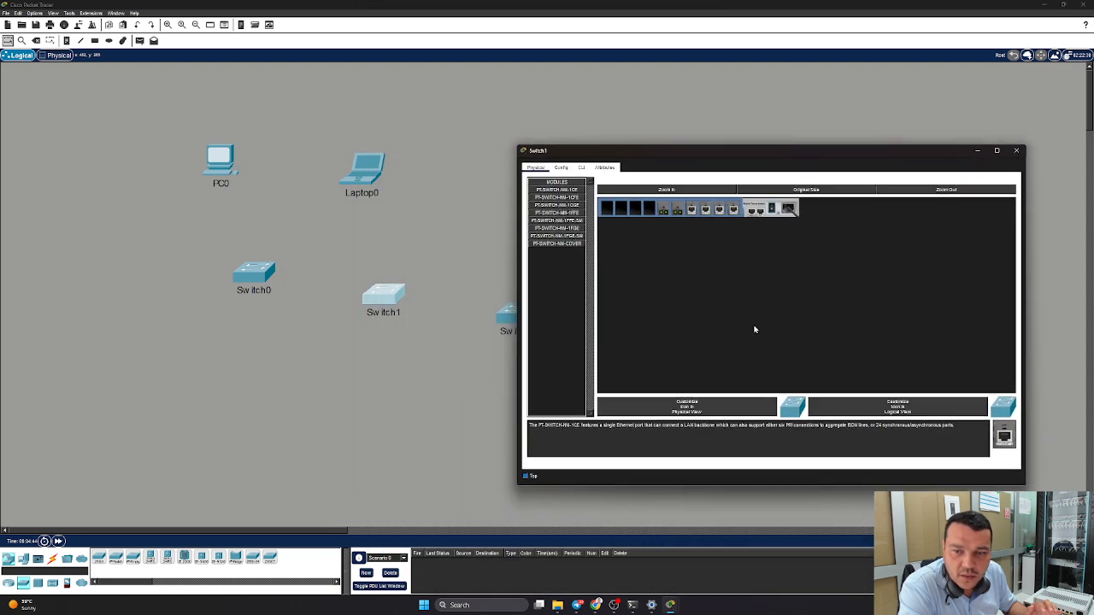
pyautogui.click(675, 191)
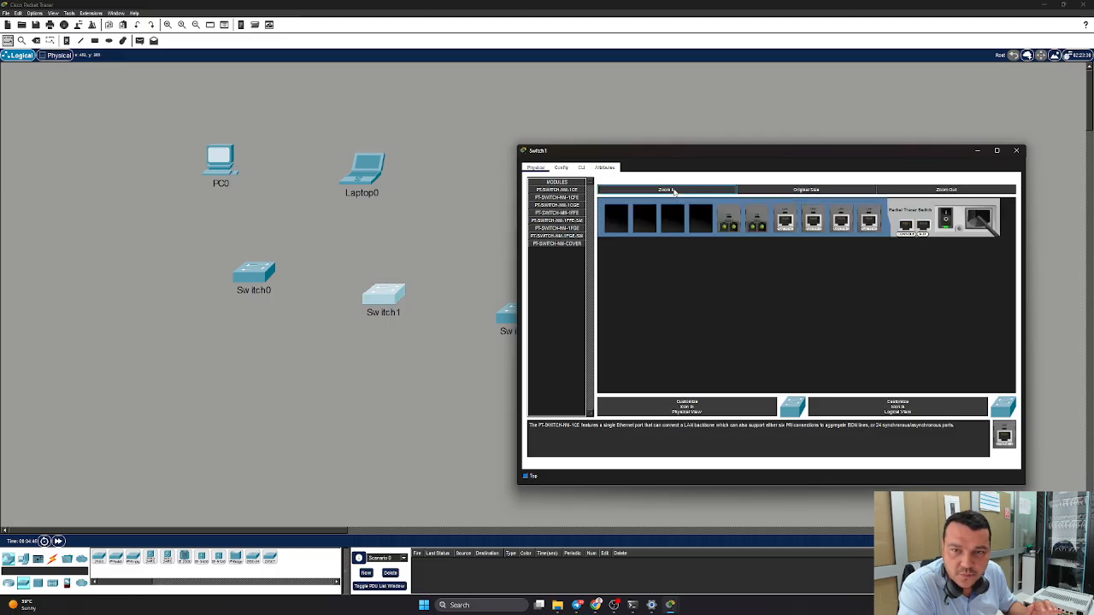
# Step: Open the empty modular switch's physical view, shorten its window and enlarge the image of its module slots
pyautogui.click(505, 325)
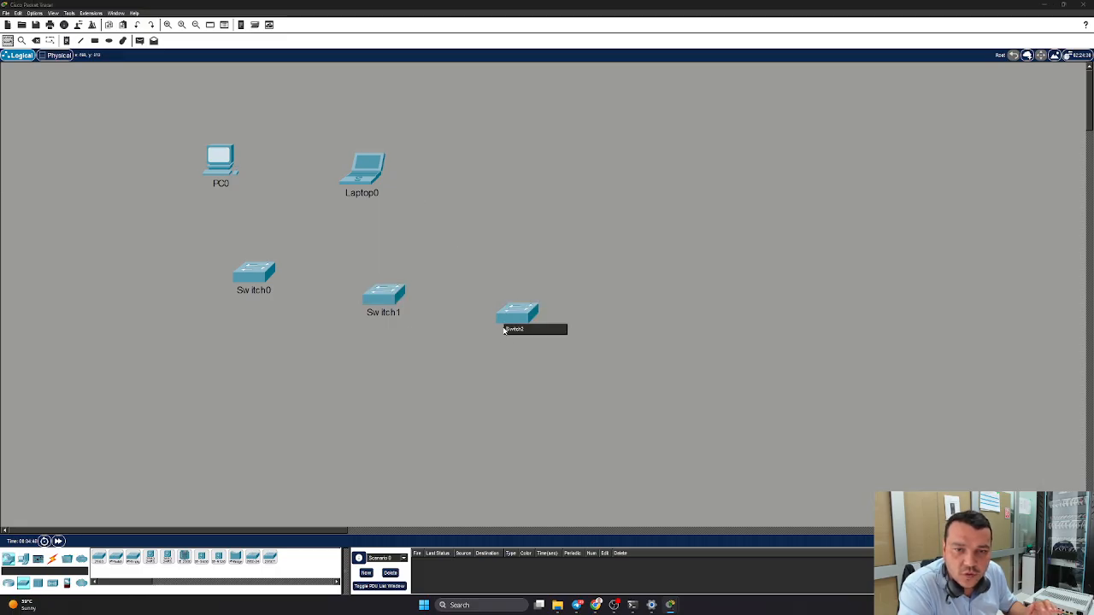
pyautogui.click(504, 325)
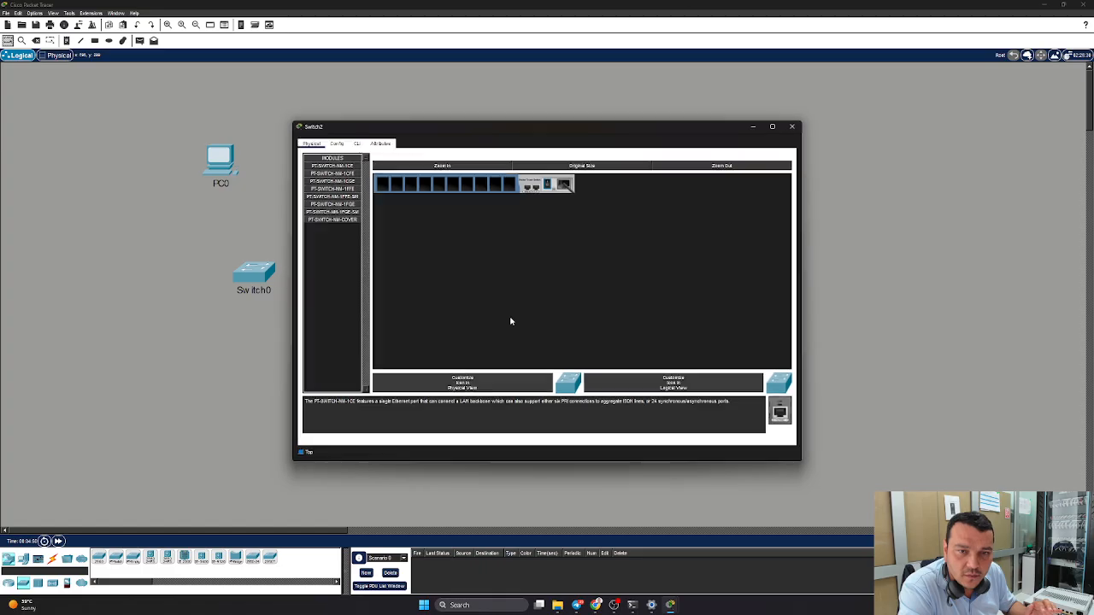
pyautogui.moveTo(647, 134); pyautogui.dragTo(589, 175)
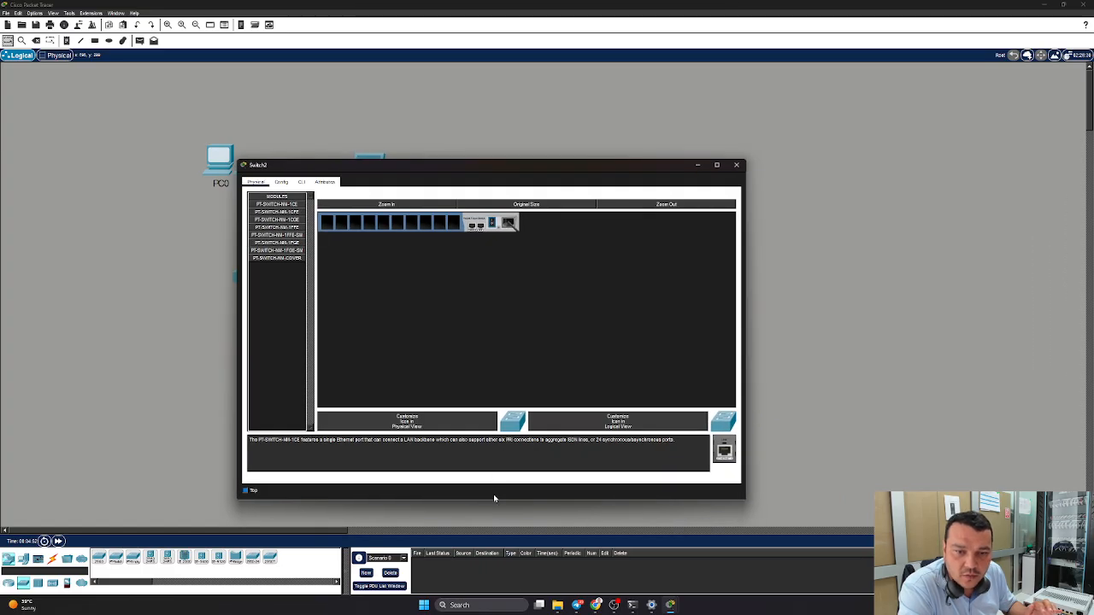
pyautogui.moveTo(494, 502); pyautogui.dragTo(454, 326)
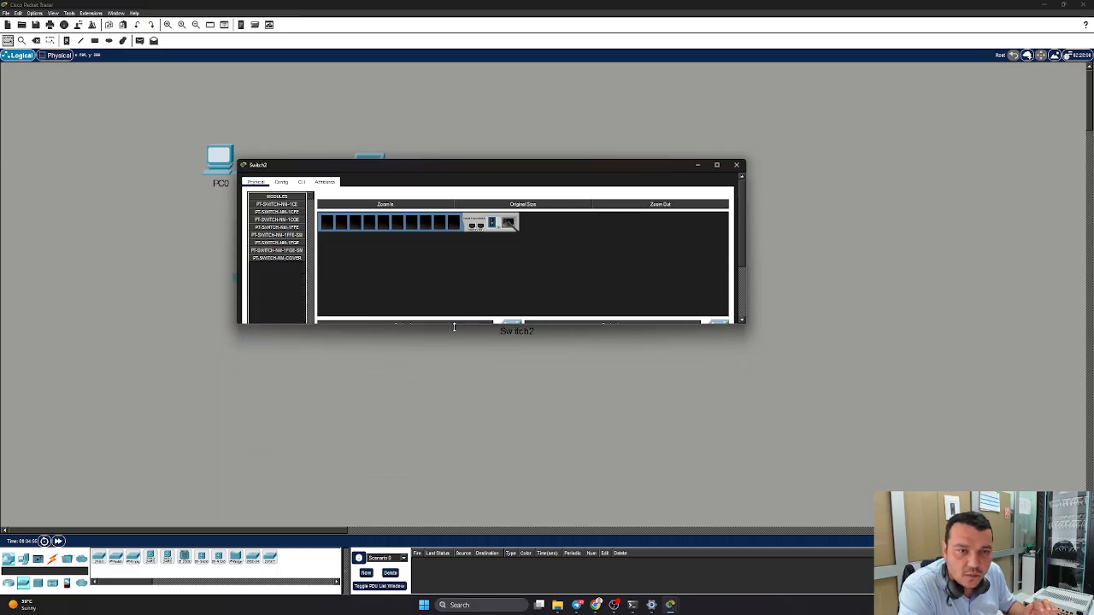
pyautogui.click(415, 205)
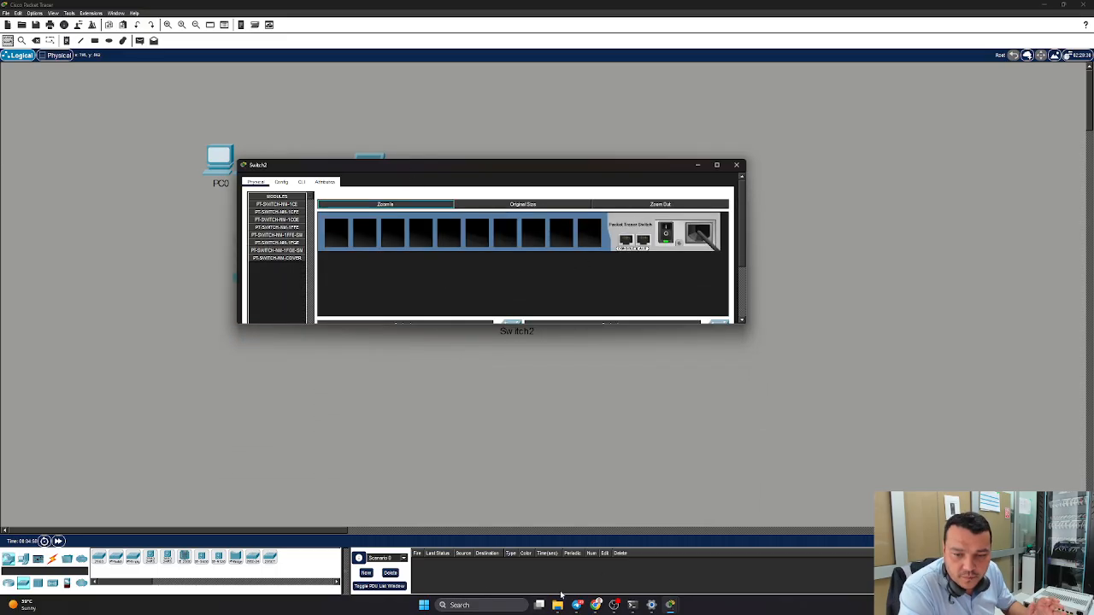
# Step: Compare the switches' physical views, closing the 2960 switch's window and bringing the generic PT switch's window to the front
pyautogui.moveTo(675, 605)
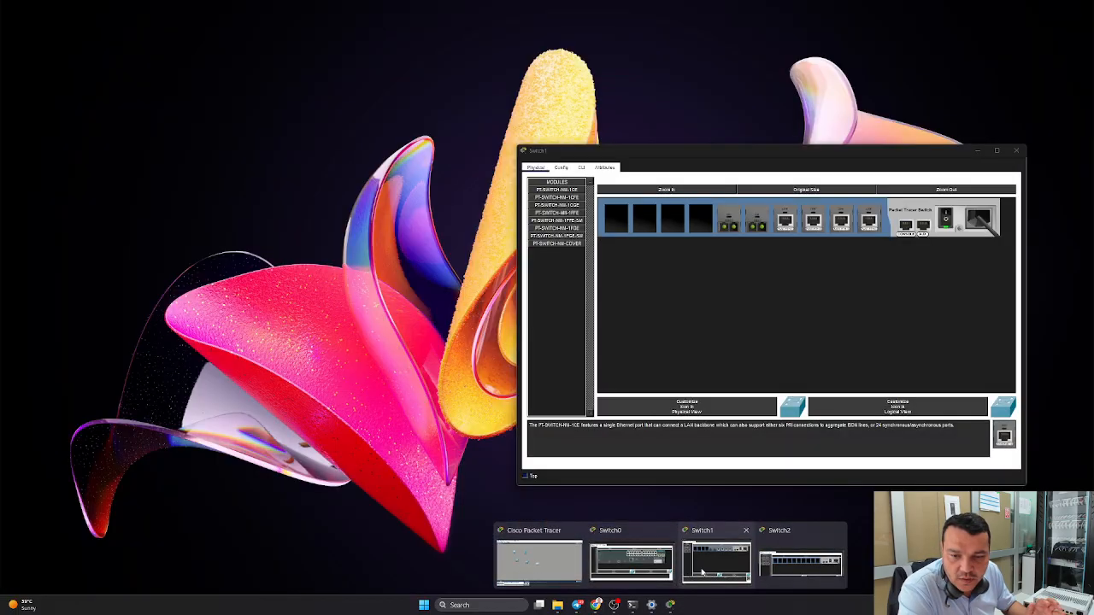
pyautogui.click(714, 558)
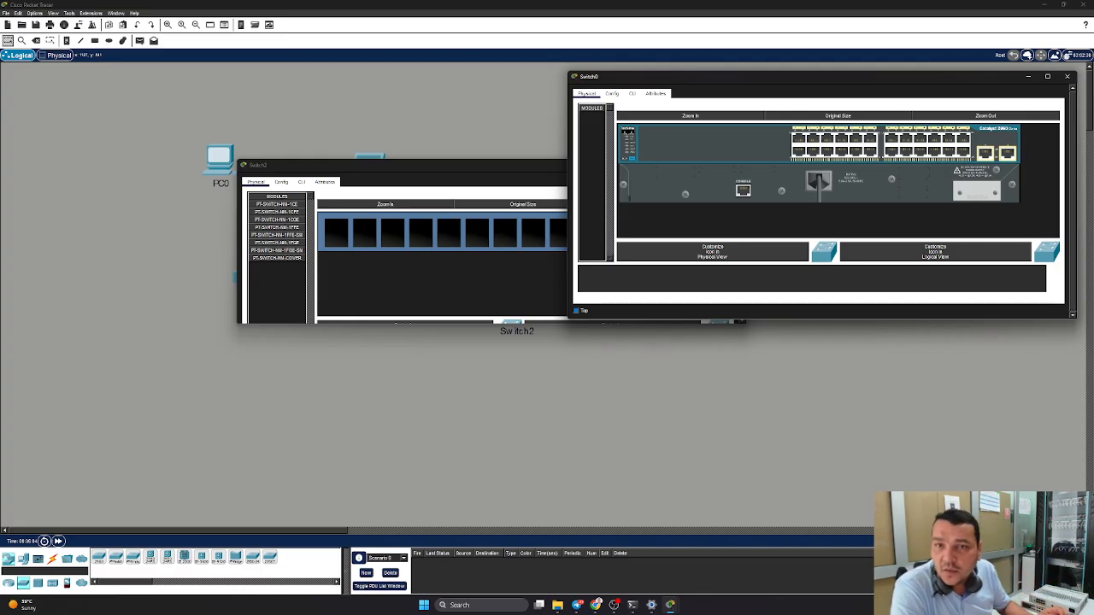
pyautogui.click(1066, 76)
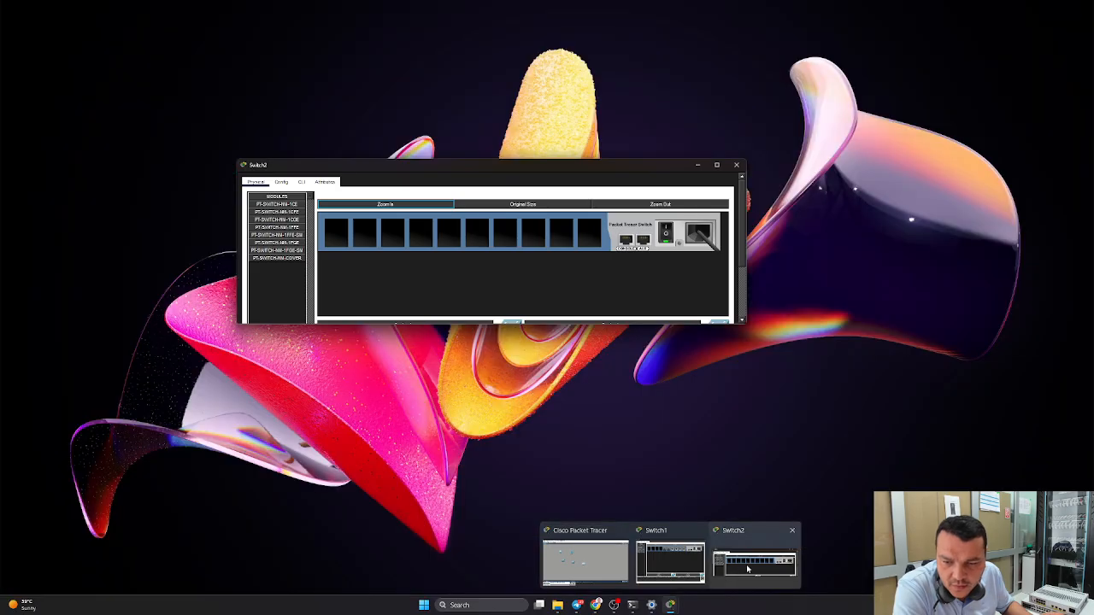
pyautogui.click(746, 564)
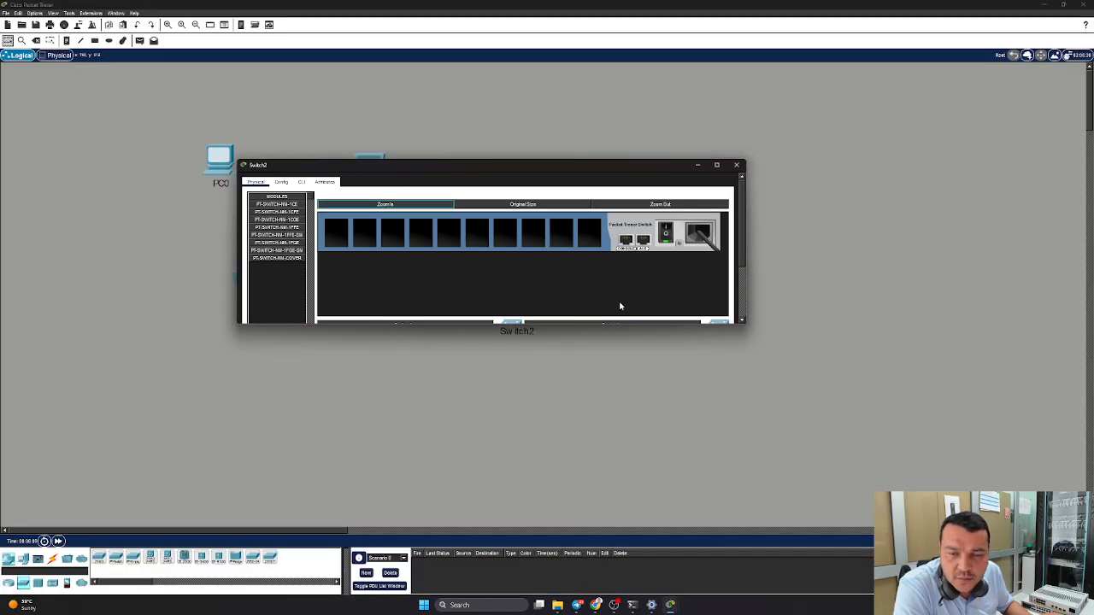
pyautogui.moveTo(670, 605)
pyautogui.click(663, 568)
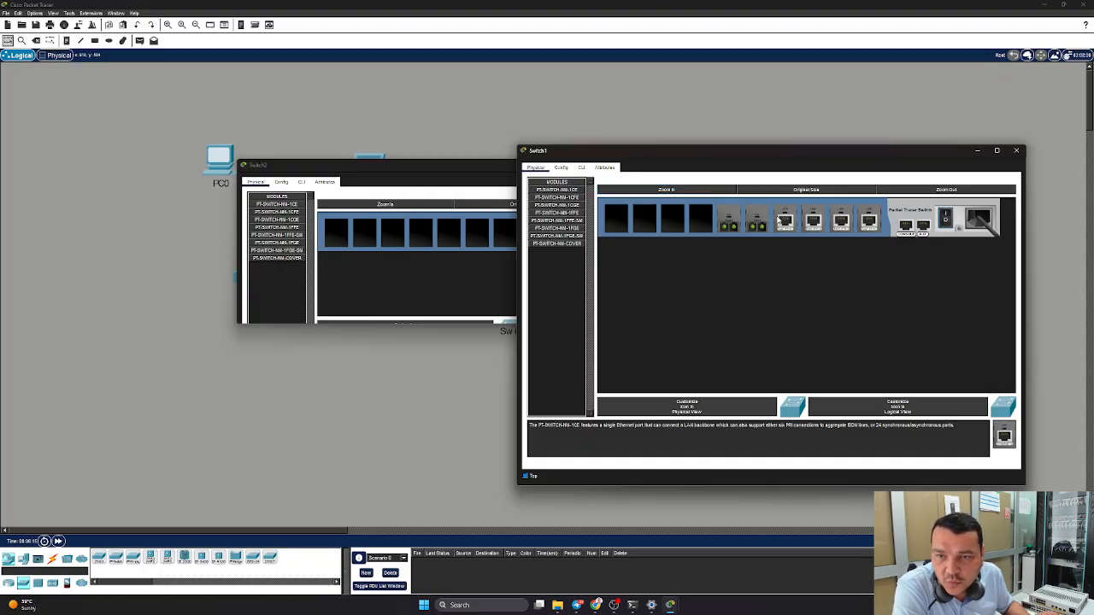
# Step: Power on the generic PT switch and try to remove an Ethernet module and insert a PT-SWITCH-NM-1CFE module while it is running
pyautogui.moveTo(781, 221)
pyautogui.mouseDown()
pyautogui.moveTo(780, 234)
pyautogui.moveTo(790, 215)
pyautogui.mouseUp()
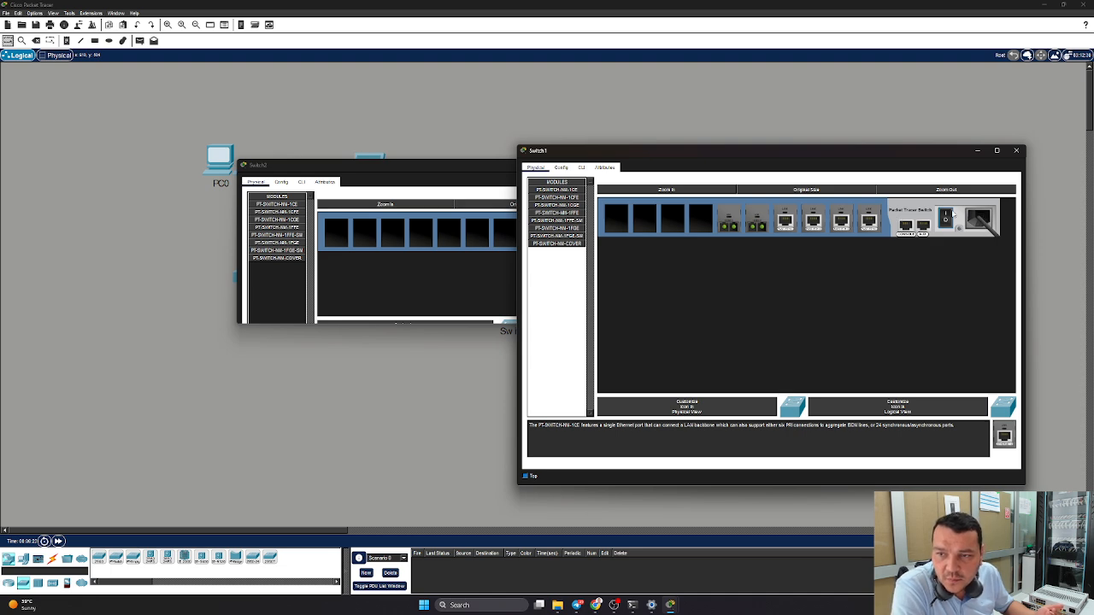
pyautogui.click(946, 219)
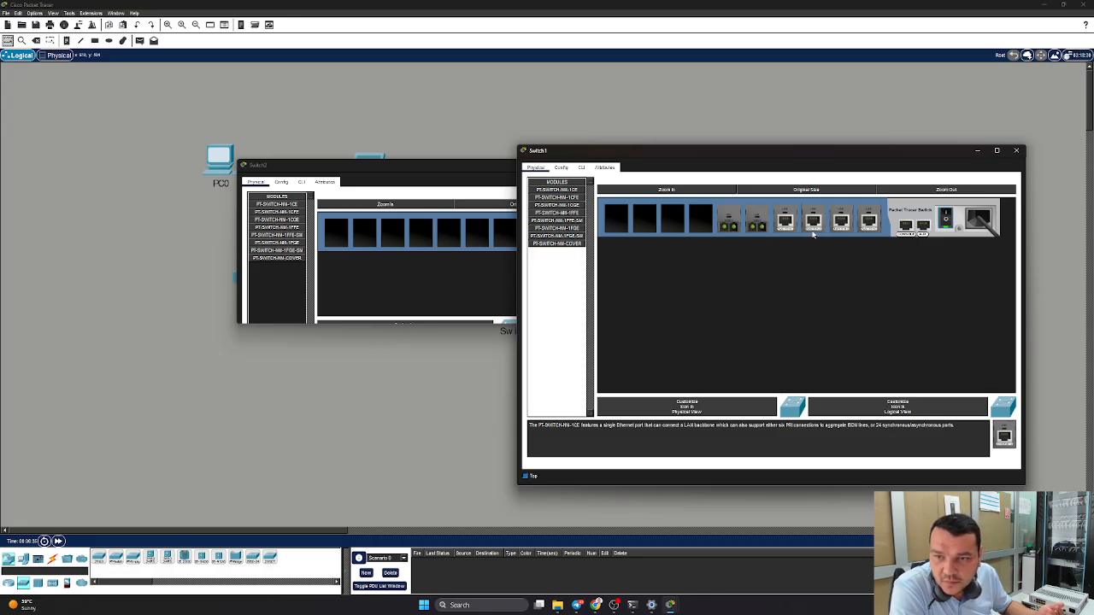
pyautogui.moveTo(813, 229); pyautogui.dragTo(570, 293)
pyautogui.click(553, 306)
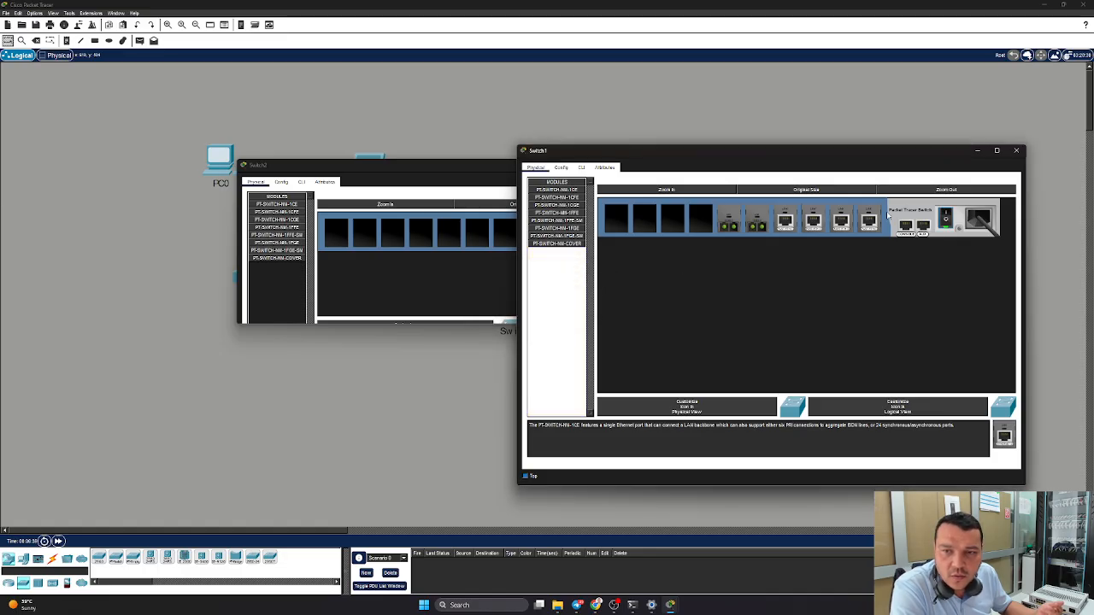
pyautogui.moveTo(561, 195); pyautogui.dragTo(701, 215)
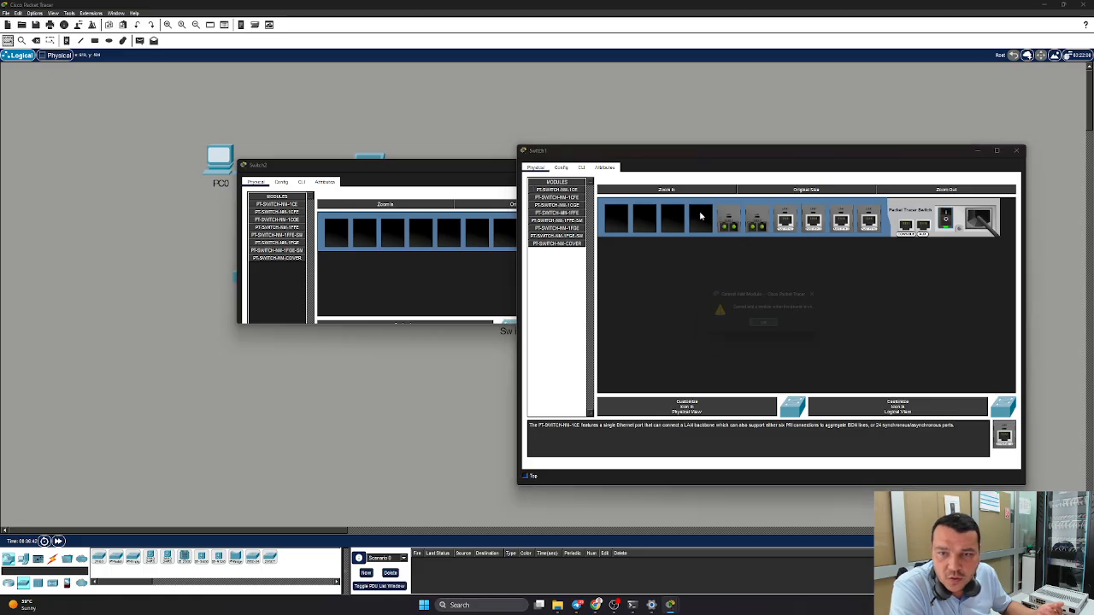
pyautogui.click(767, 325)
# Step: With the generic PT switch powered off, install PT-SWITCH-NM-1CFE and PT-SWITCH-NM-1FFE-SM modules, remove the first of its four original copper modules, and close its window
pyautogui.click(946, 221)
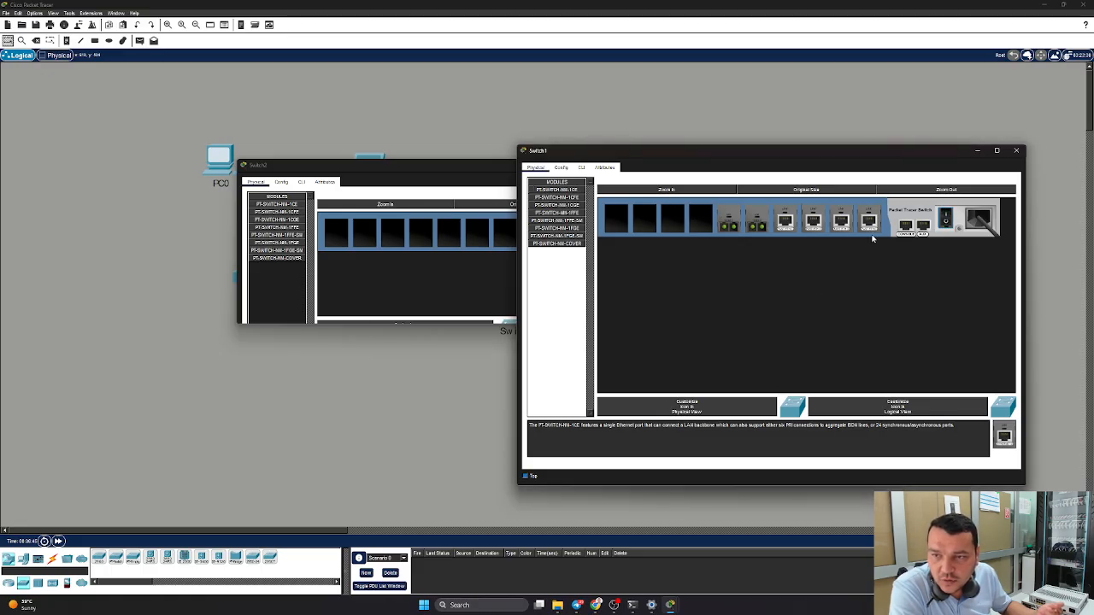
pyautogui.moveTo(560, 195); pyautogui.dragTo(701, 222)
pyautogui.moveTo(557, 221); pyautogui.dragTo(672, 219)
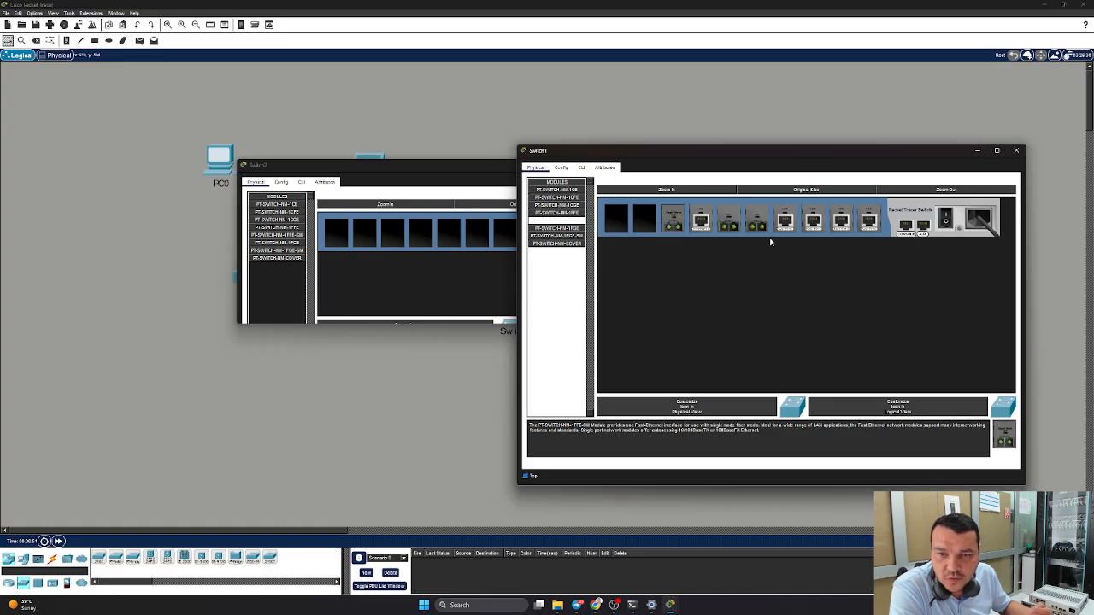
pyautogui.moveTo(796, 225); pyautogui.dragTo(558, 266)
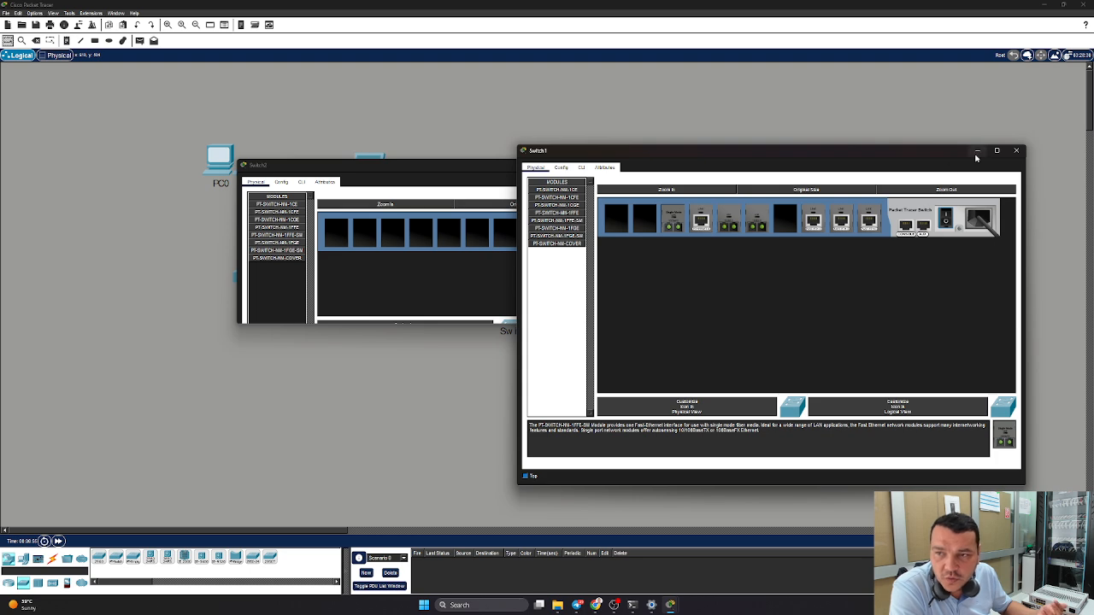
pyautogui.click(1016, 151)
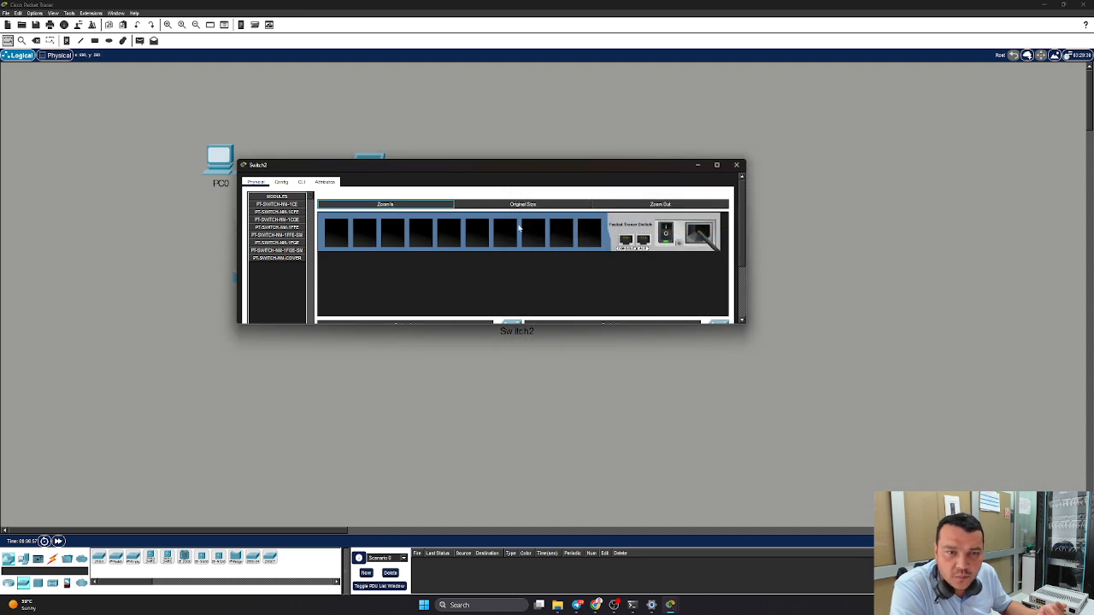
# Step: Move Switch2's window clear of the other devices and try to insert a PT-SWITCH-NM-1CGE module while the switch is powered on
pyautogui.moveTo(535, 161); pyautogui.dragTo(772, 179)
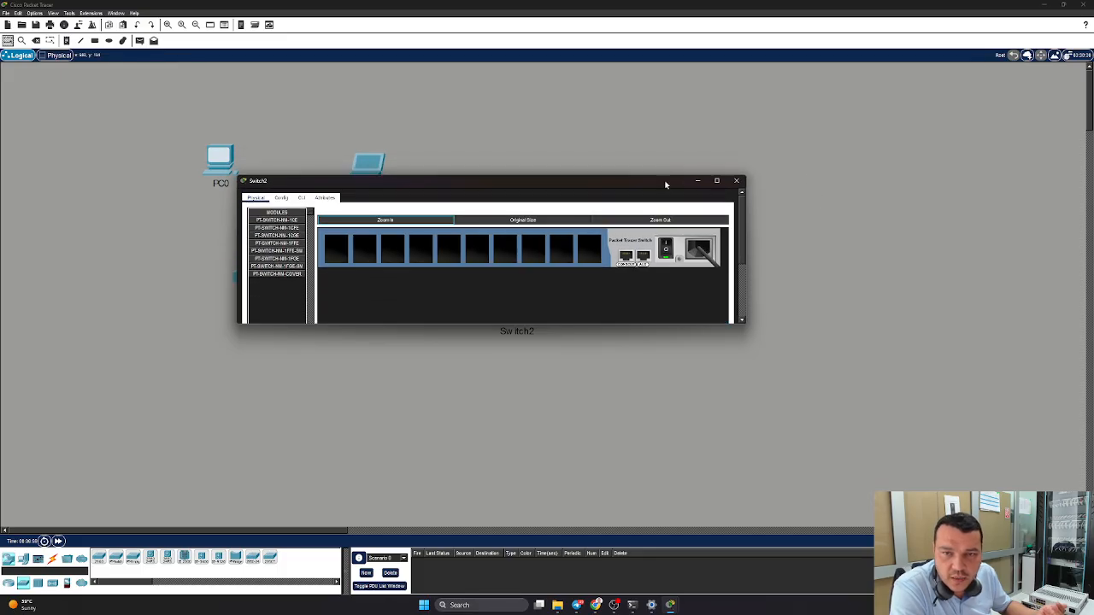
pyautogui.moveTo(666, 182); pyautogui.dragTo(902, 132)
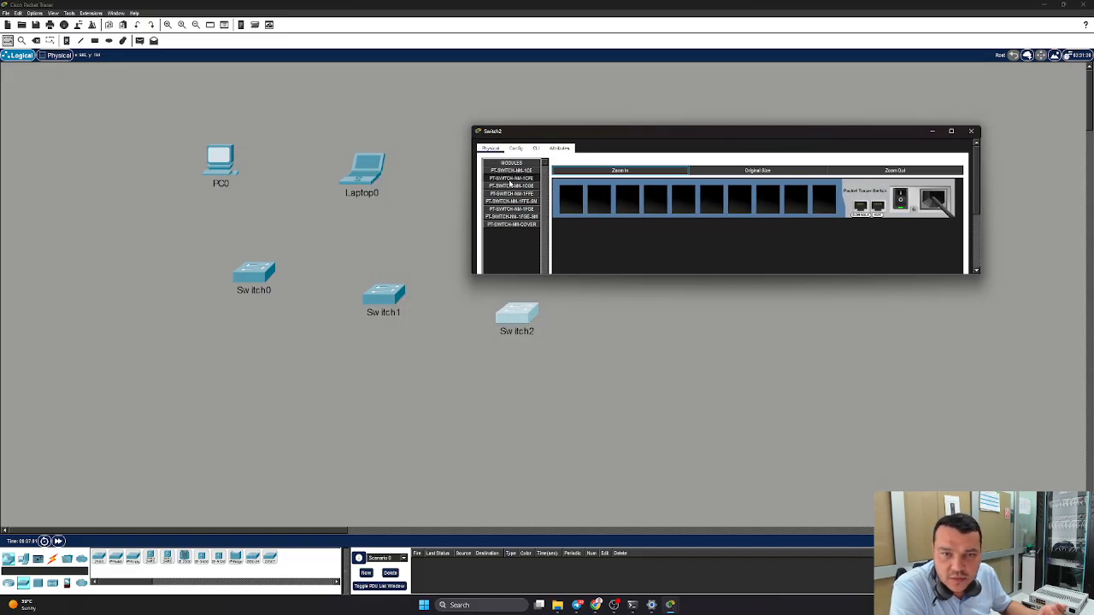
pyautogui.moveTo(511, 185); pyautogui.dragTo(714, 209)
pyautogui.click(718, 210)
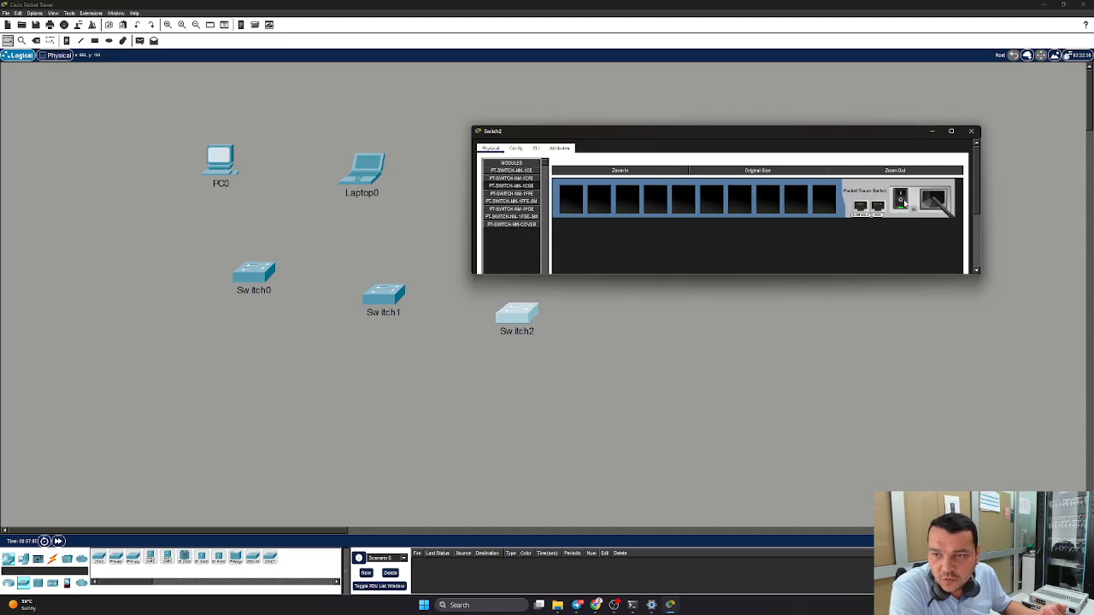
# Step: Power off Switch2, install PT-SWITCH-NM-1CGE, PT-SWITCH-NM-1FGE-SM, PT-SWITCH-NM-COVER and PT-SWITCH-NM-1CFE in separate slots, and close its window
pyautogui.click(902, 200)
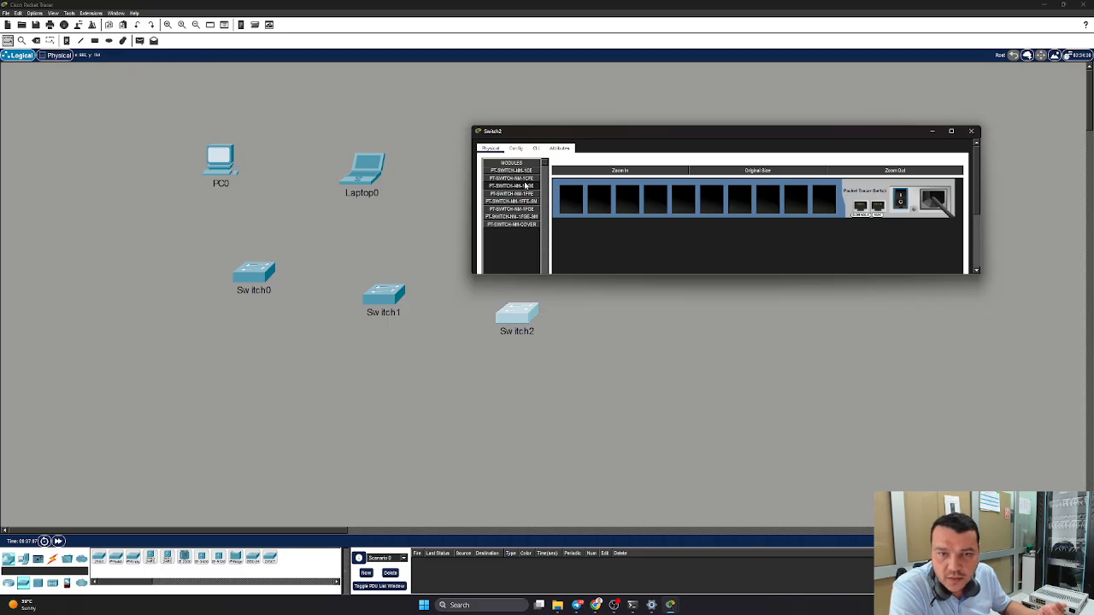
pyautogui.moveTo(526, 186); pyautogui.dragTo(823, 204)
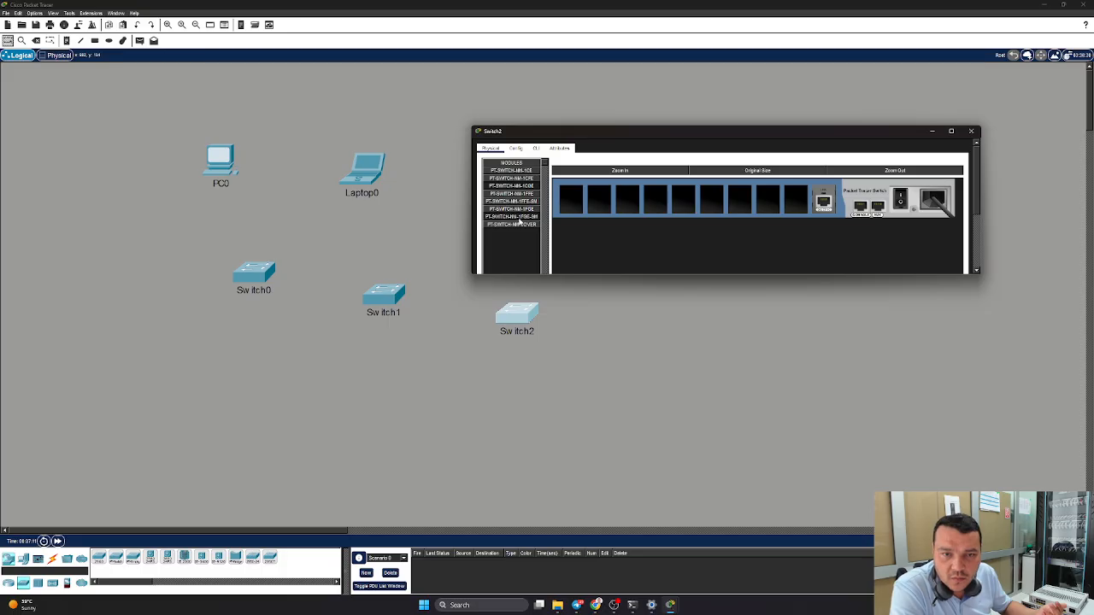
pyautogui.moveTo(518, 219); pyautogui.dragTo(713, 201)
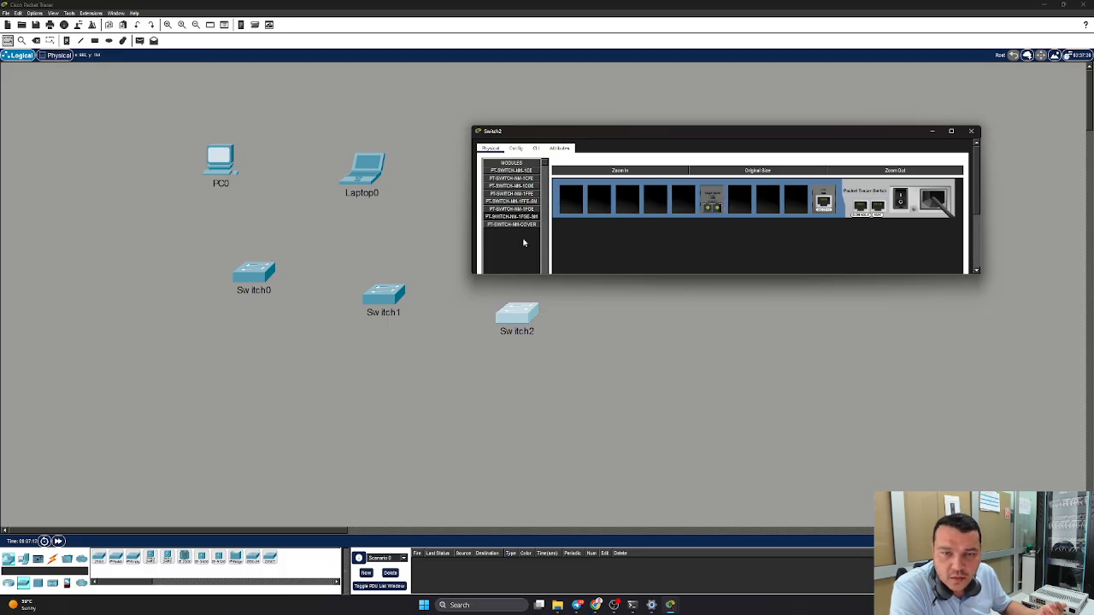
pyautogui.moveTo(511, 224); pyautogui.dragTo(761, 202)
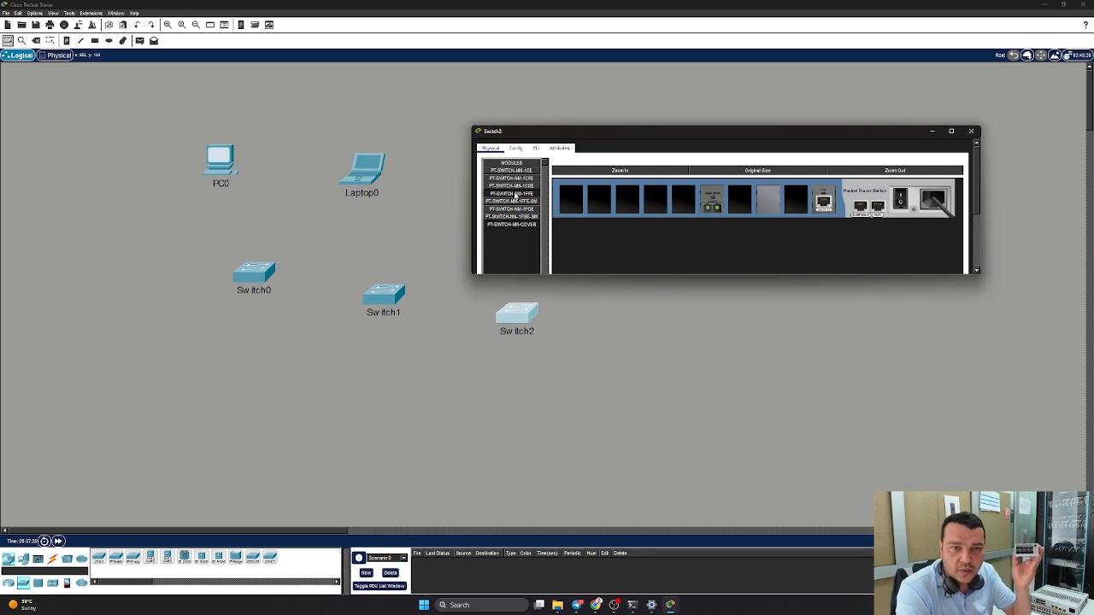
pyautogui.moveTo(530, 189); pyautogui.dragTo(664, 203)
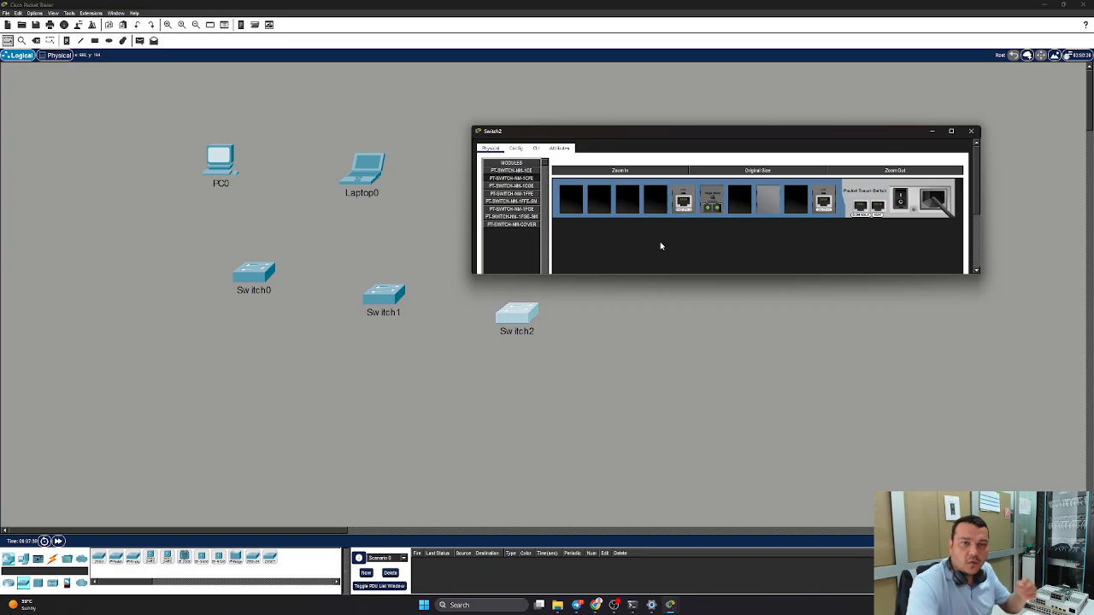
pyautogui.click(970, 133)
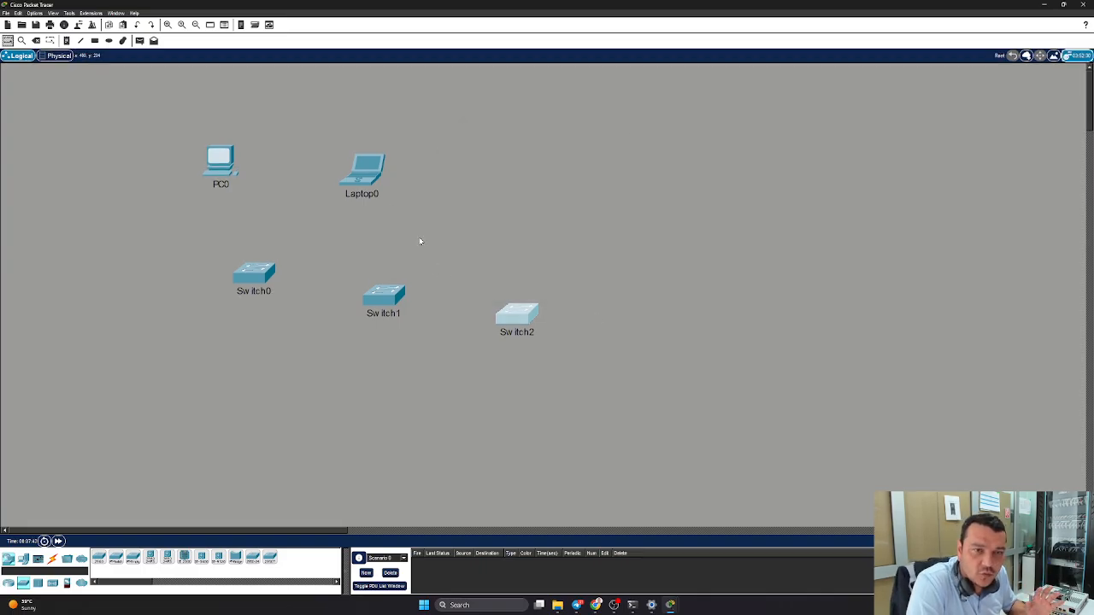
# Step: Examine Laptop0's ports in its maximized and enlarged physical view, closing its window when done
pyautogui.click(371, 181)
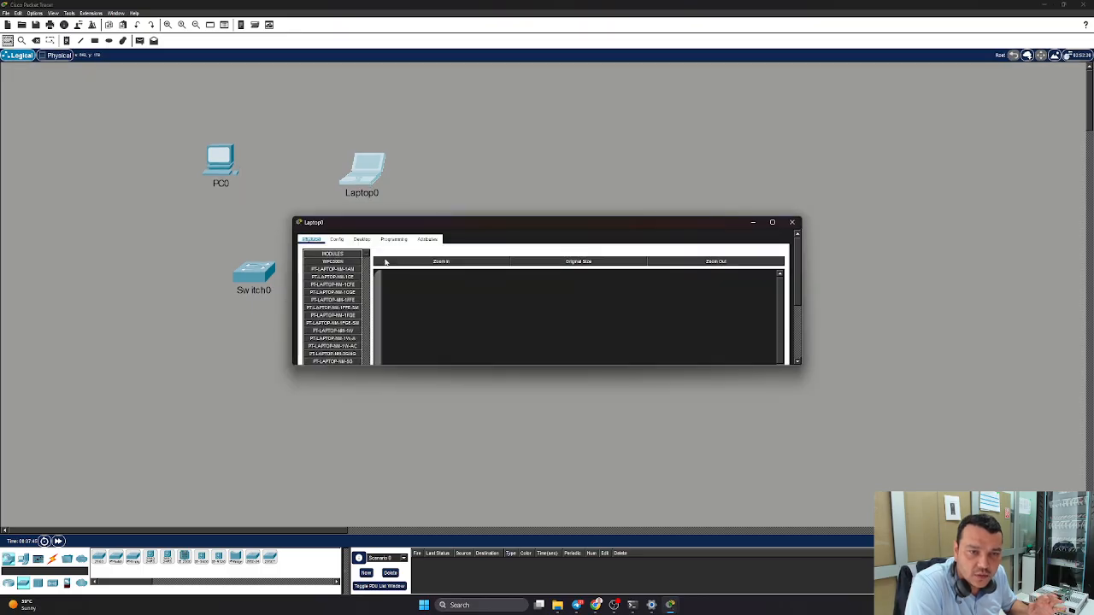
pyautogui.click(771, 222)
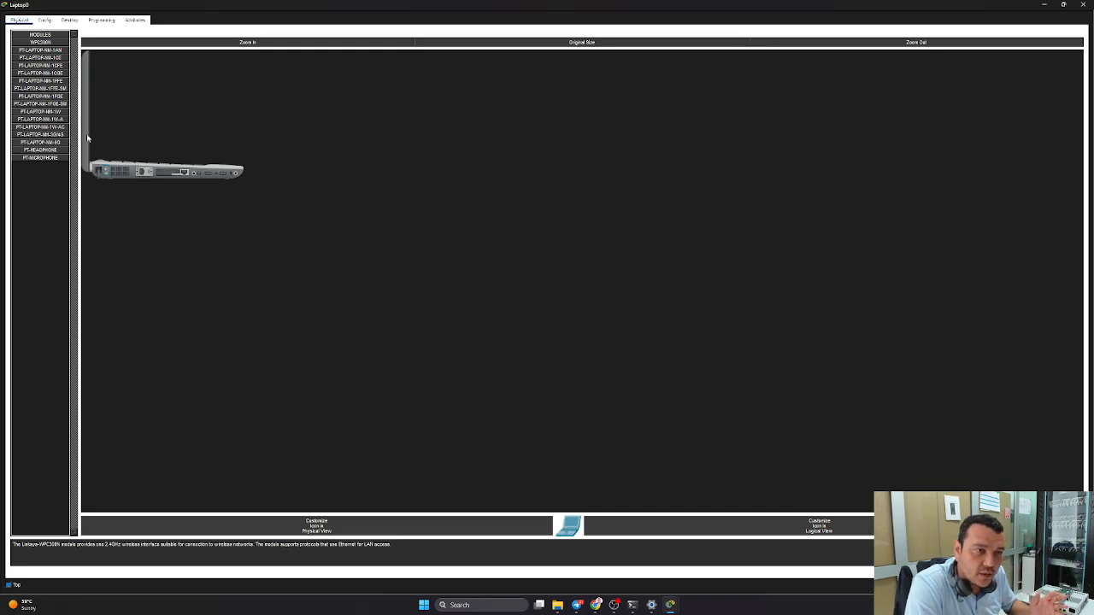
pyautogui.click(289, 43)
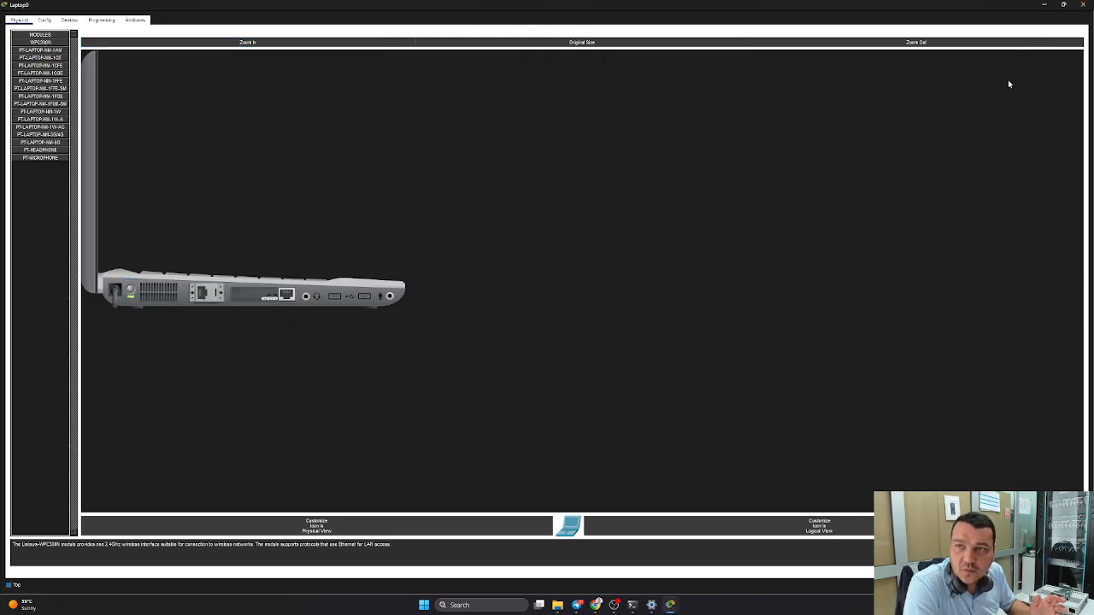
pyautogui.click(1082, 4)
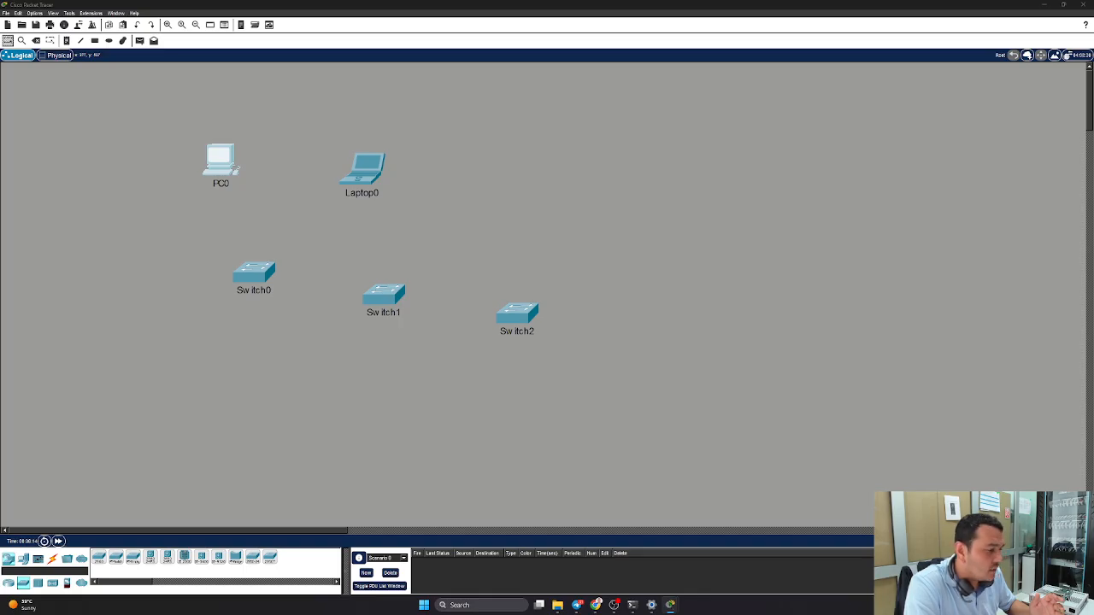
# Step: Close PC0's background window, reopen its physical view, examine the enlarged image of its ports and close it again
pyautogui.moveTo(673, 608)
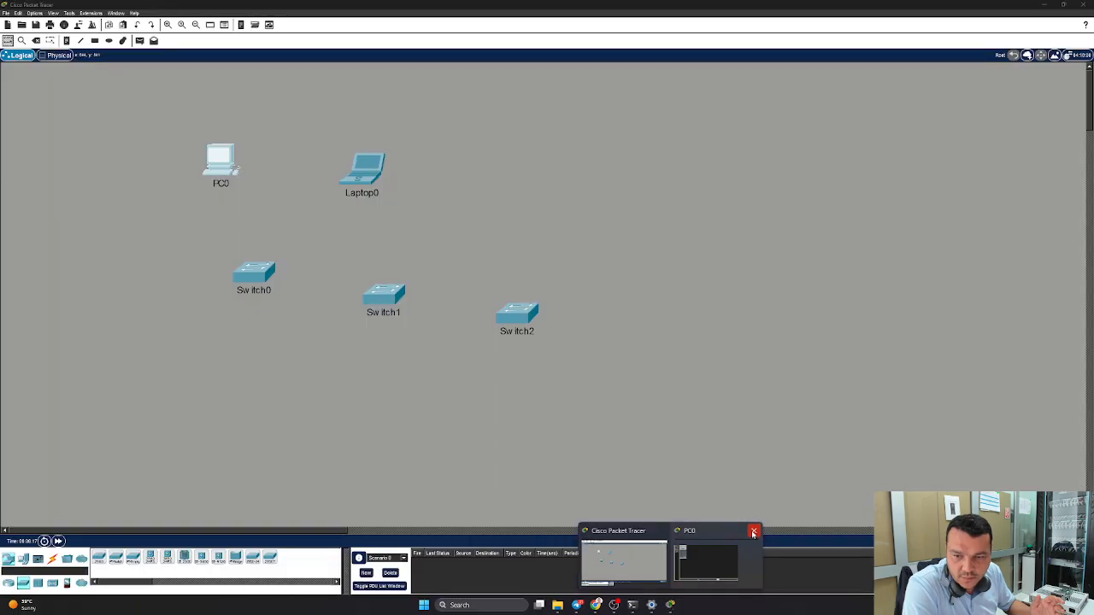
pyautogui.click(753, 531)
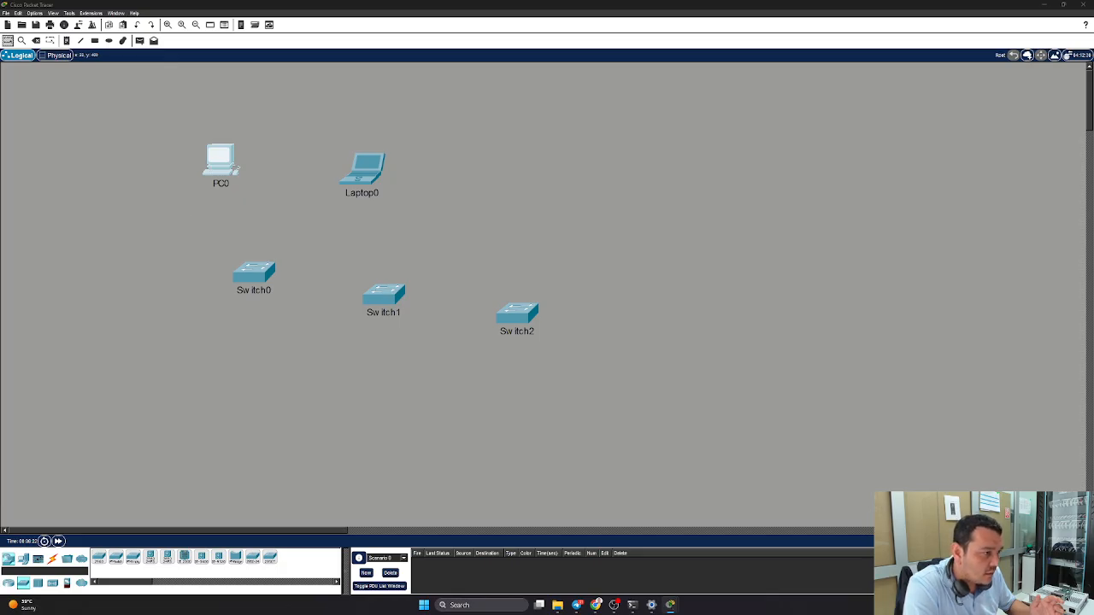
pyautogui.click(220, 163)
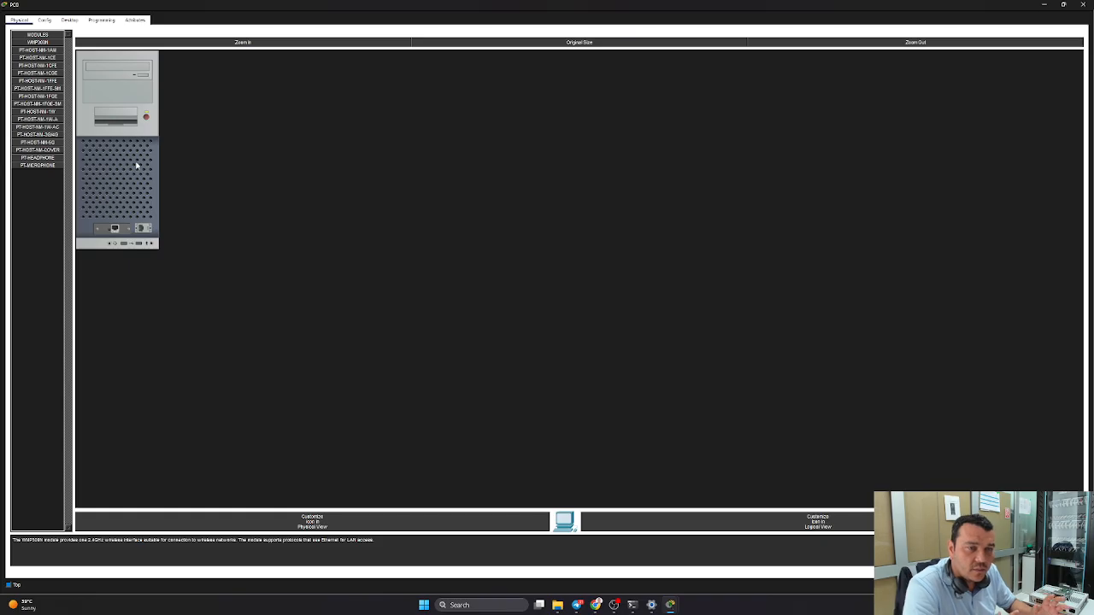
pyautogui.click(217, 42)
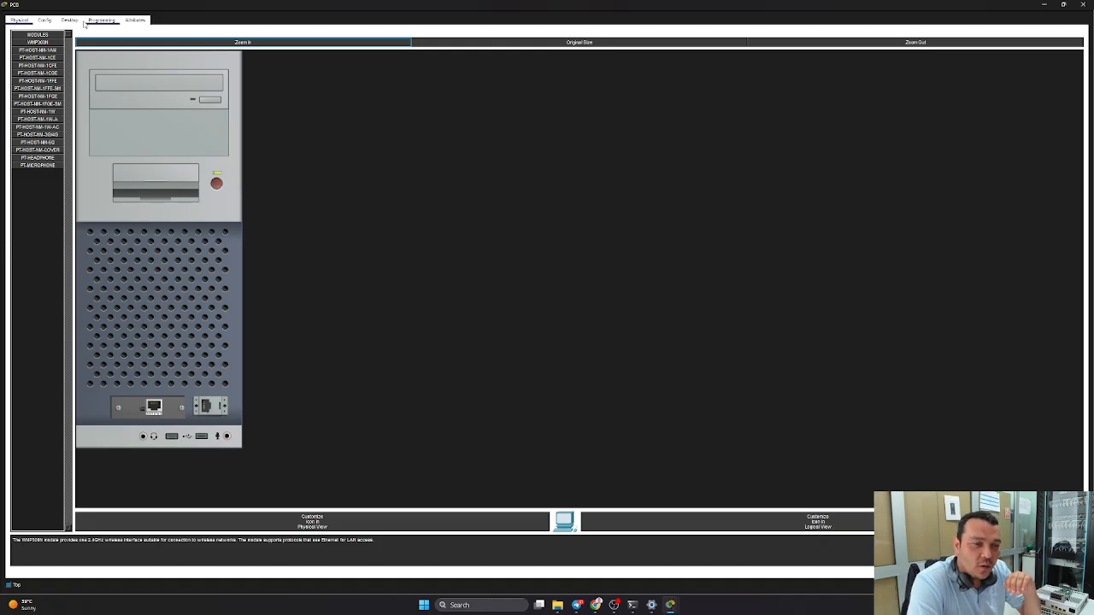
pyautogui.click(1083, 5)
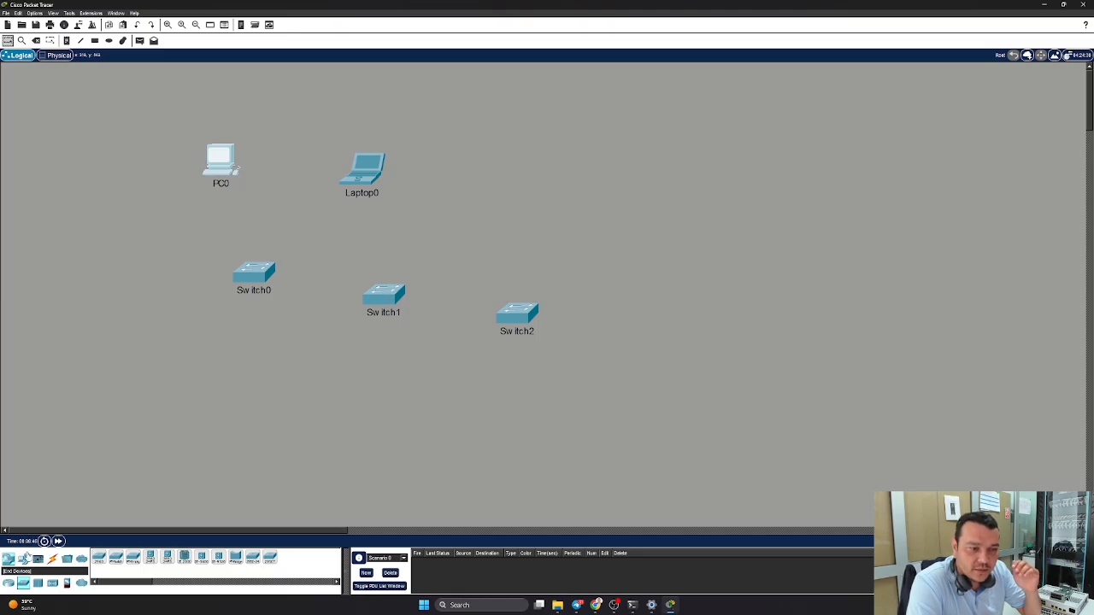
# Step: Connect PC0 to Switch0 and Switch0 to Laptop0 using automatically chosen connection types
pyautogui.click(52, 561)
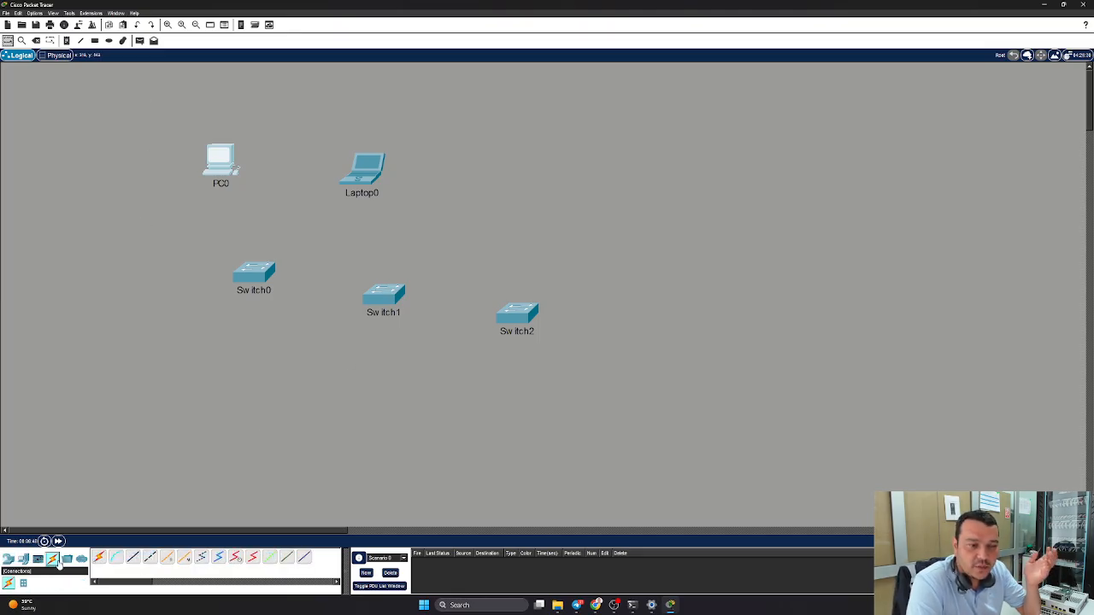
pyautogui.click(100, 558)
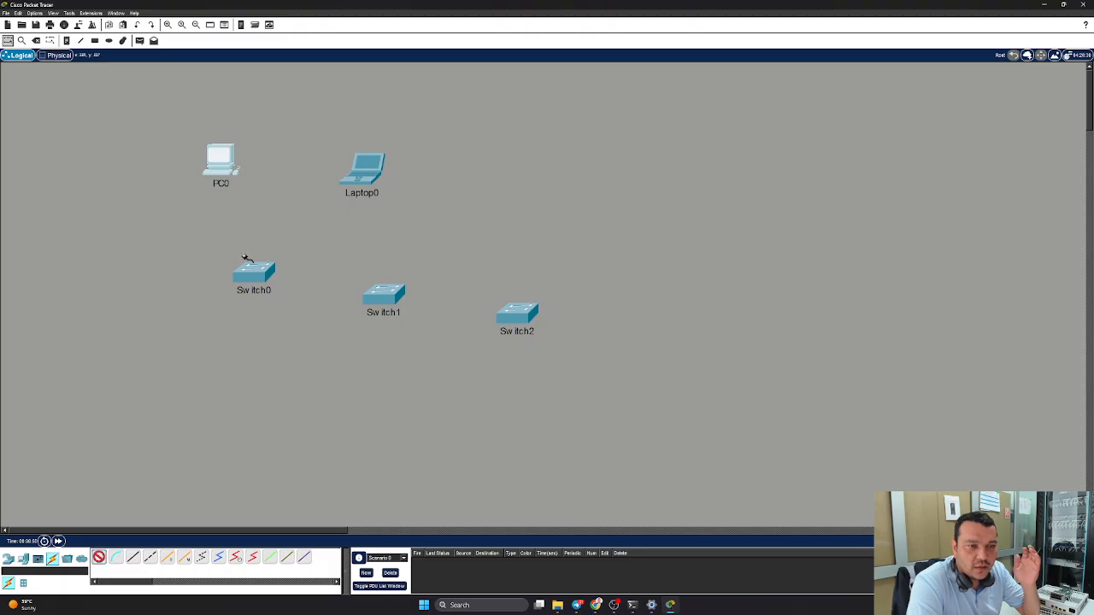
pyautogui.click(229, 169)
pyautogui.click(254, 272)
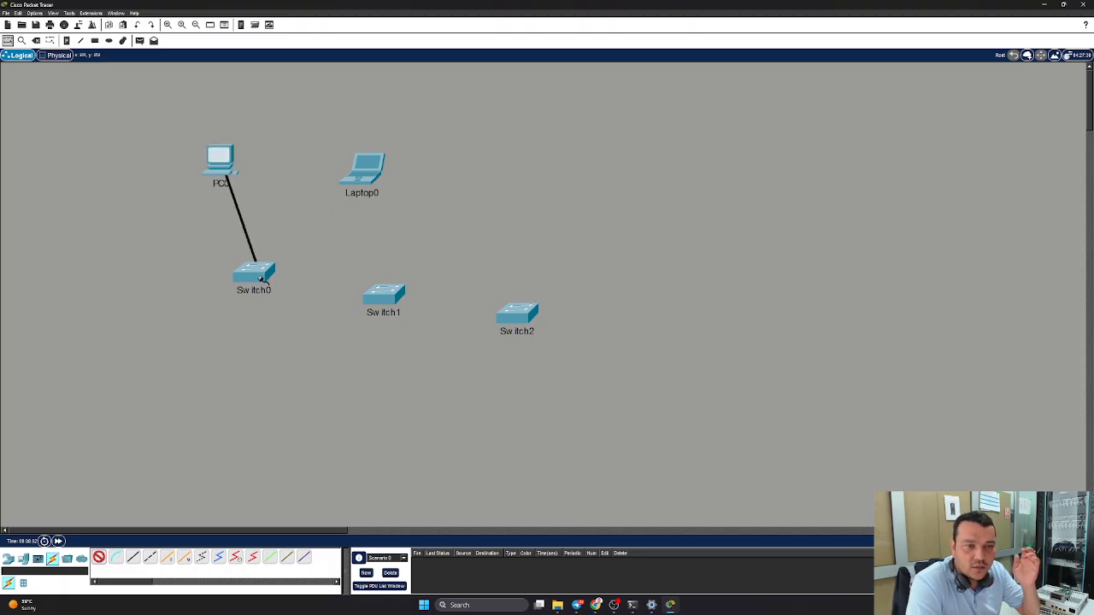
pyautogui.click(99, 557)
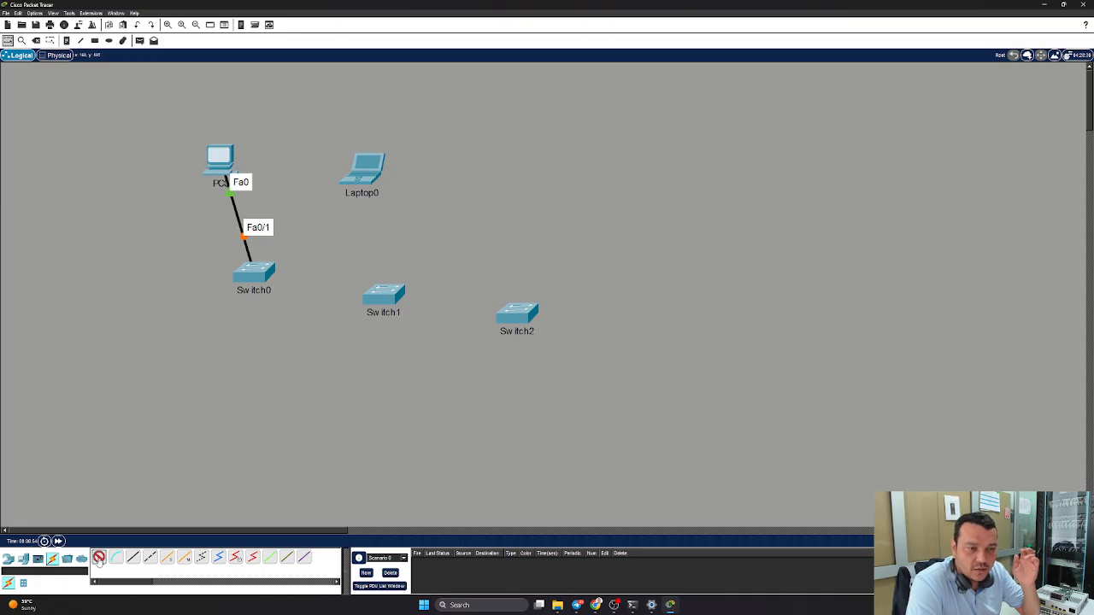
pyautogui.click(267, 275)
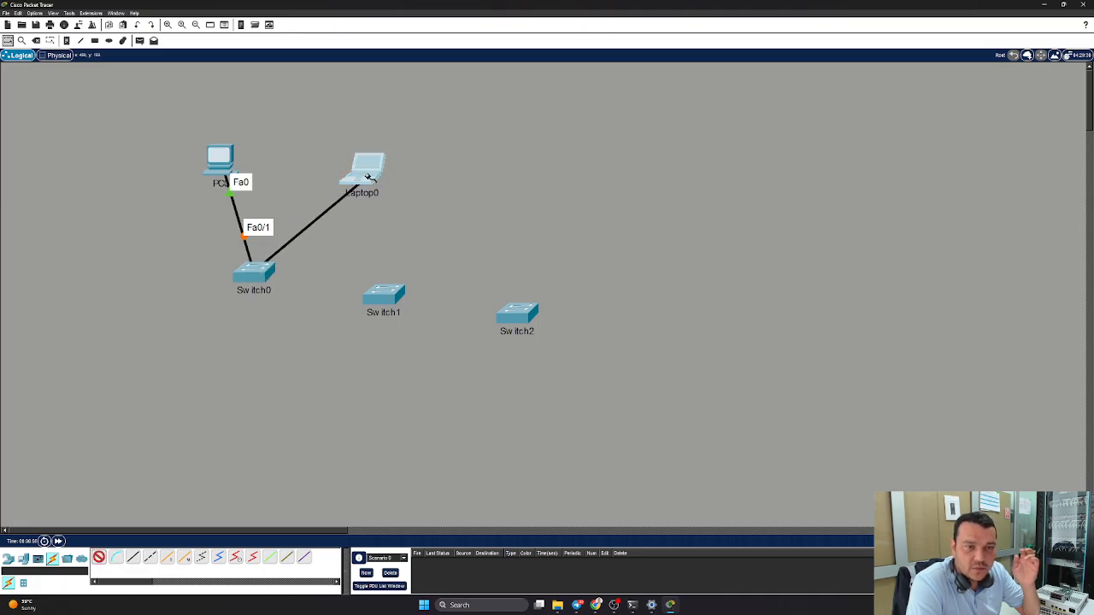
pyautogui.click(363, 170)
# Step: Link Switch0 to Switch1 and Switch1 to Switch2 using automatically chosen connection types
pyautogui.click(100, 557)
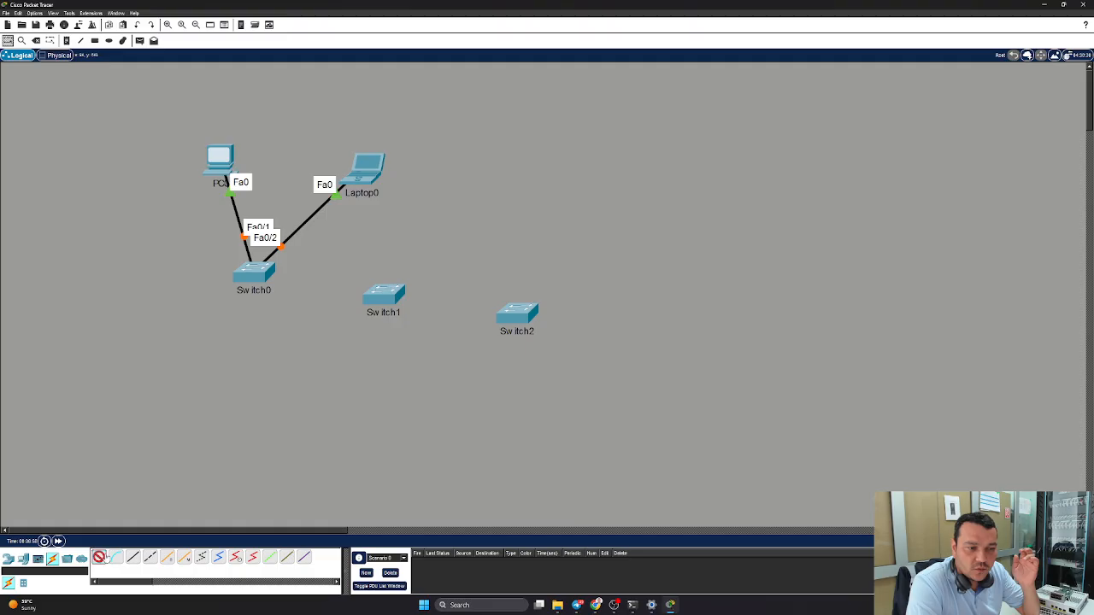
pyautogui.click(255, 271)
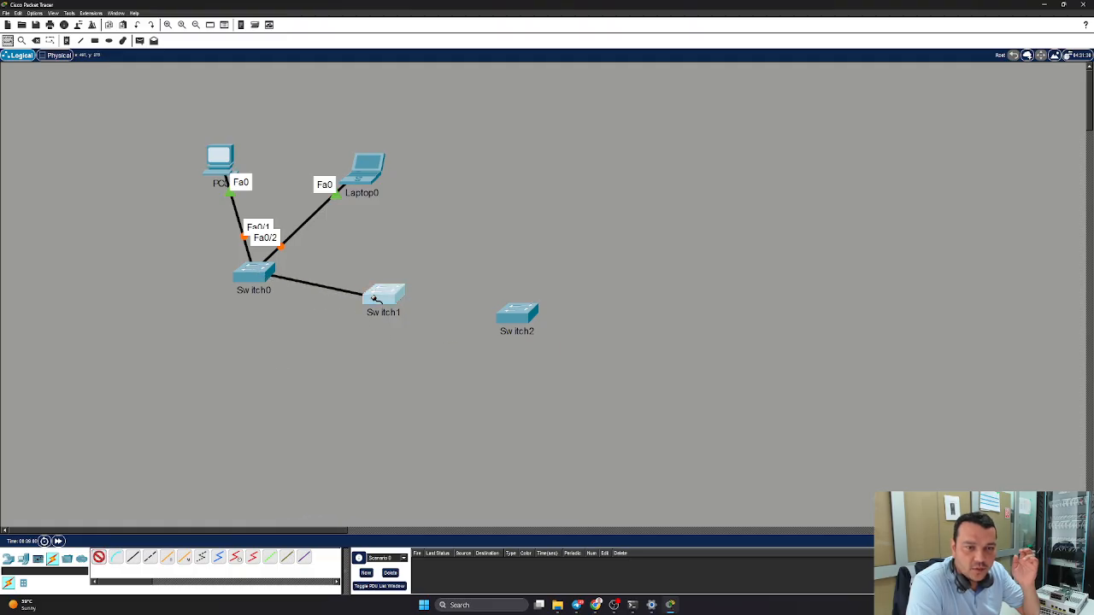
pyautogui.click(381, 295)
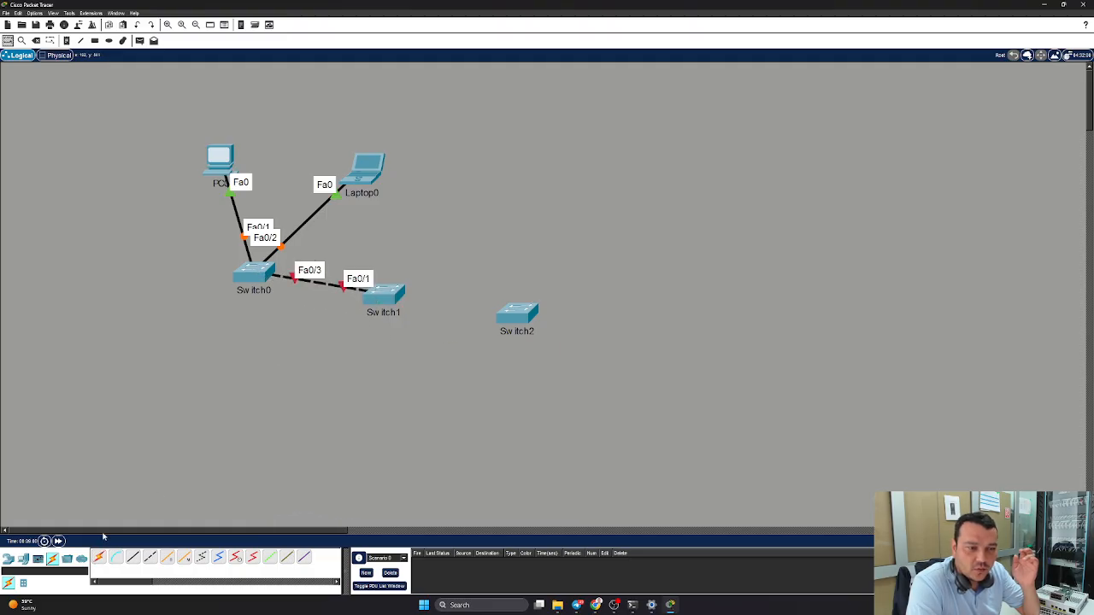
pyautogui.click(391, 296)
pyautogui.click(504, 315)
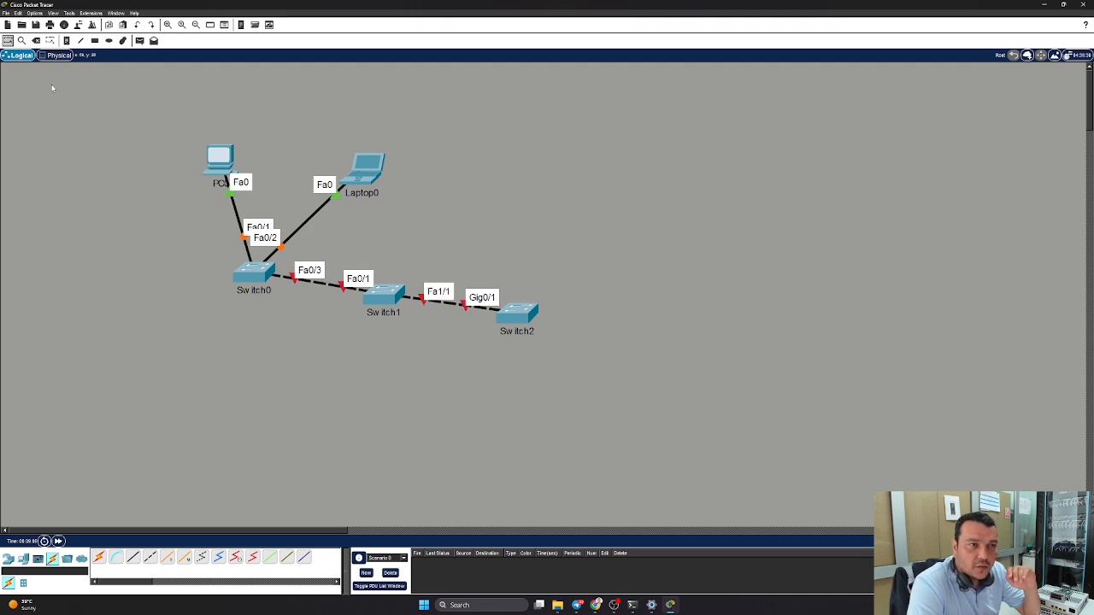
# Step: Open Home City's Corporate Office in the physical workspace and move PC0 and Laptop0 onto the wiring closet
pyautogui.click(58, 55)
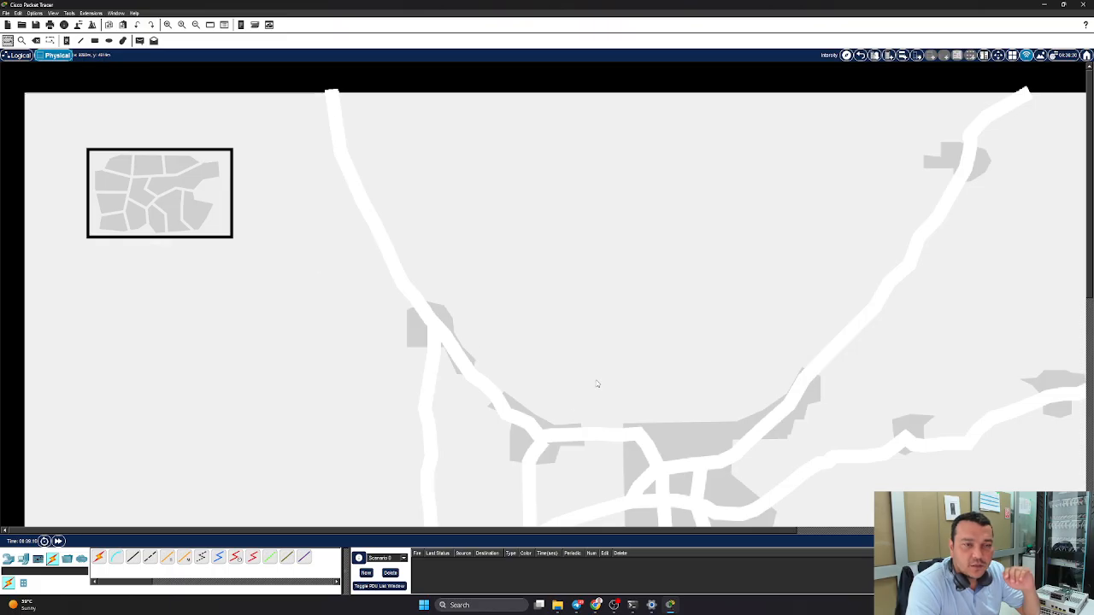
pyautogui.scroll(-3, 591, 300)
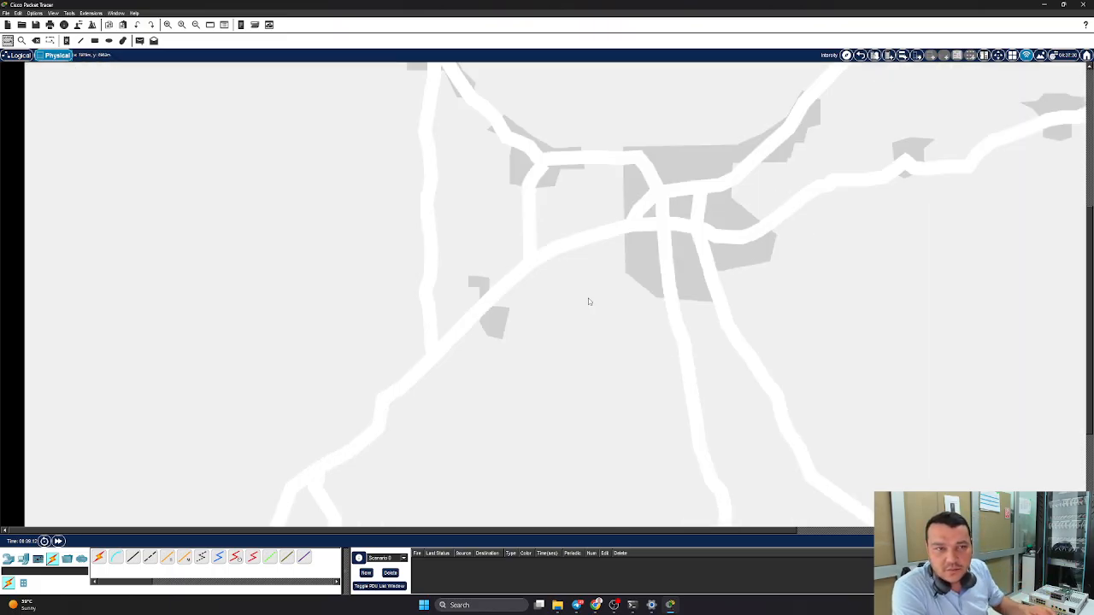
pyautogui.scroll(3, 562, 302)
pyautogui.click(120, 180)
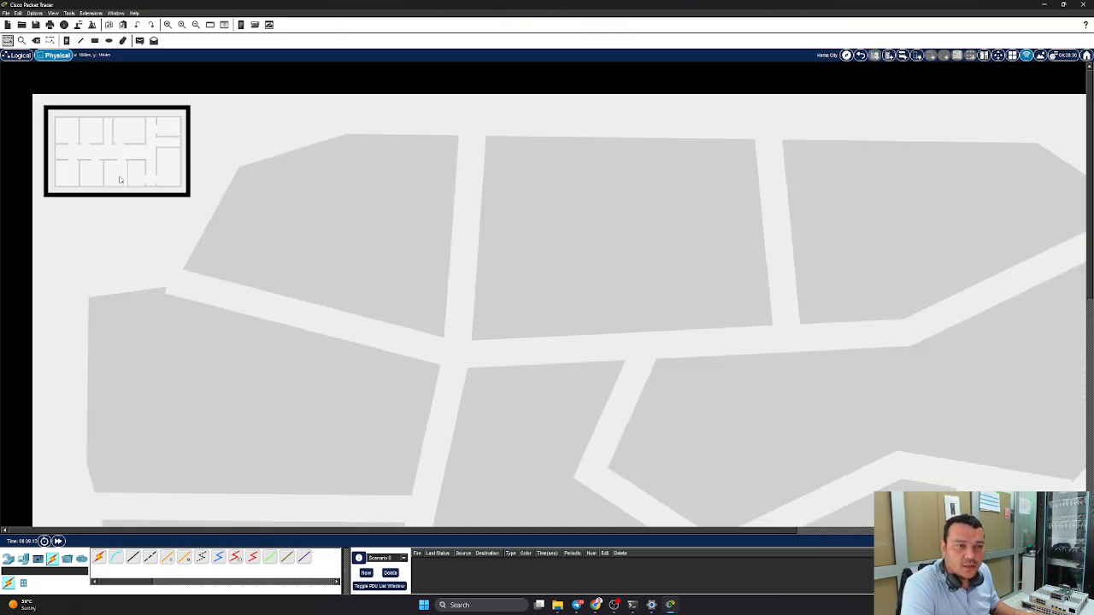
pyautogui.click(176, 162)
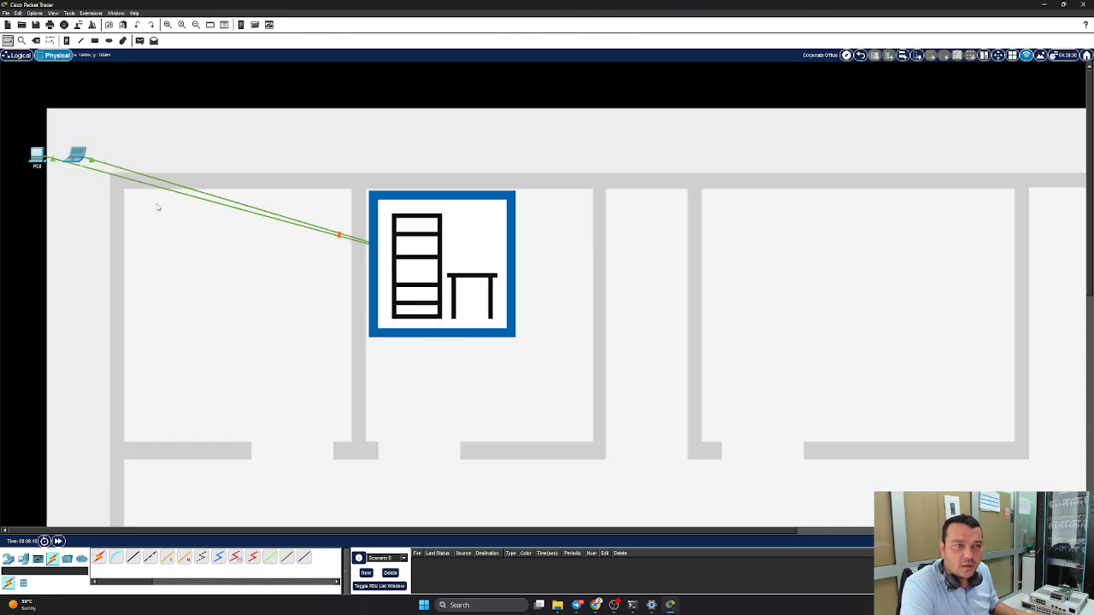
pyautogui.moveTo(43, 162); pyautogui.dragTo(418, 273)
pyautogui.moveTo(88, 161); pyautogui.dragTo(475, 267)
# Step: Open the Main Wiring Closet and examine how the three switches are mounted and cabled in its rack
pyautogui.click(421, 235)
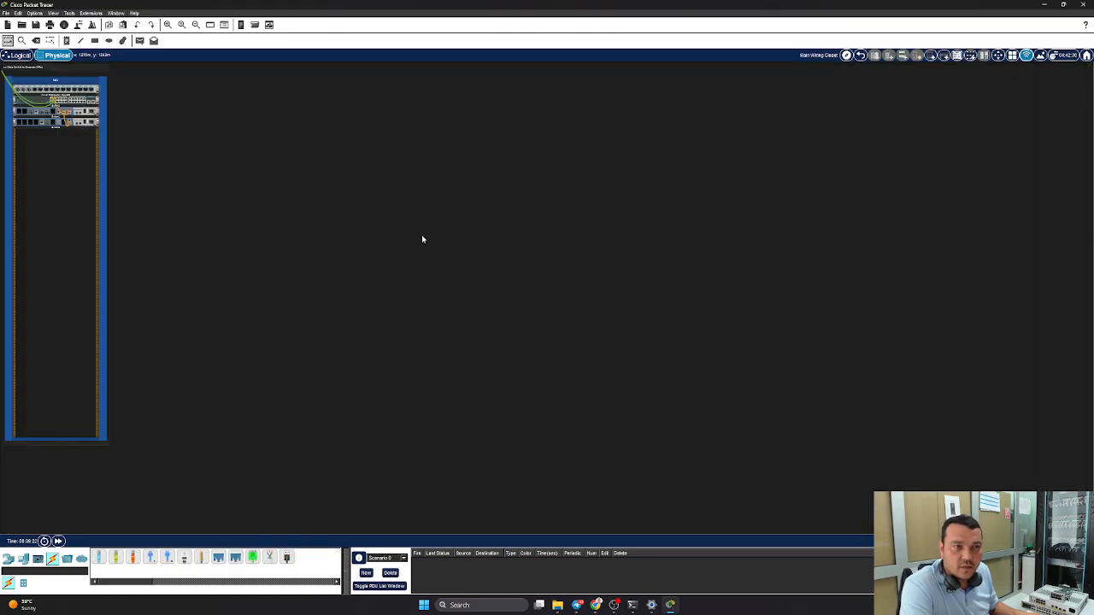
pyautogui.scroll(2, 84, 219)
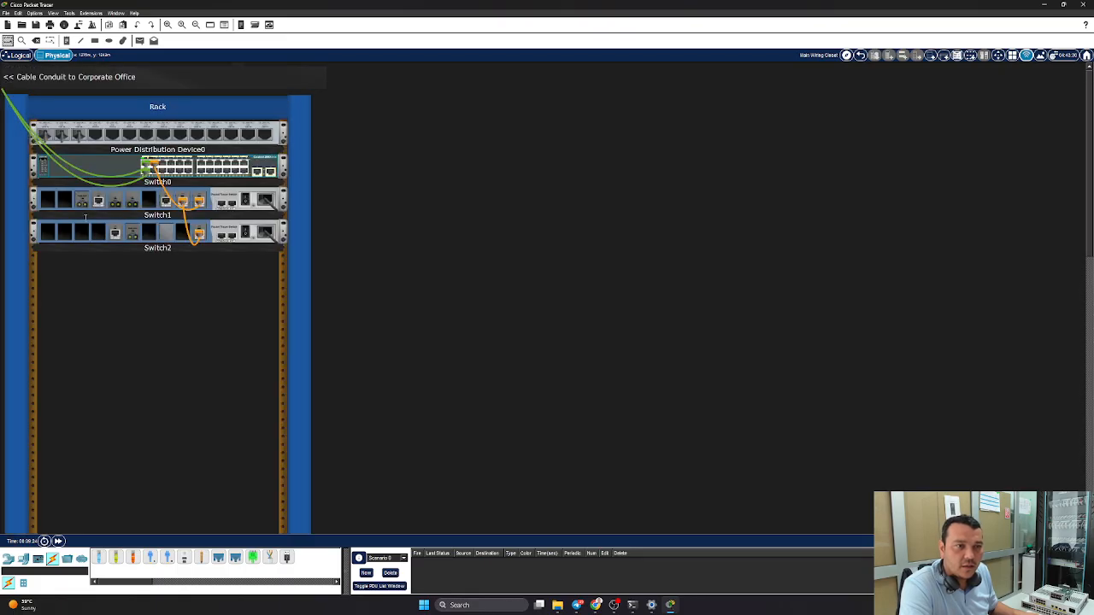
pyautogui.scroll(1, 89, 221)
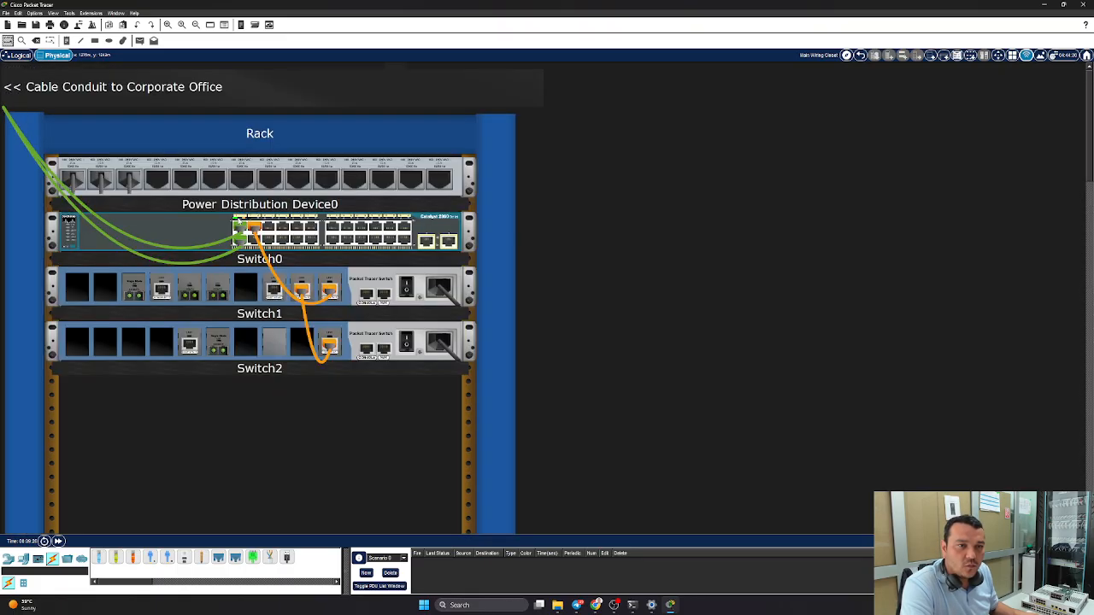
pyautogui.scroll(-1, 69, 220)
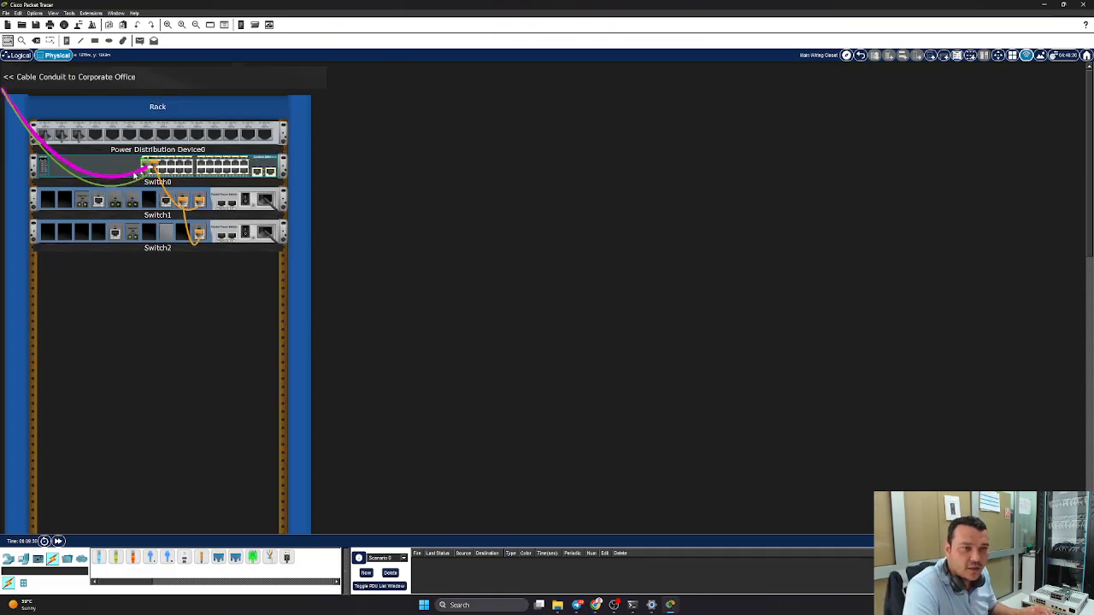
# Step: Examine the ports, modules and cable runs of Switch0, Switch1 and Switch2 up close in the wiring closet rack
pyautogui.scroll(1, 214, 181)
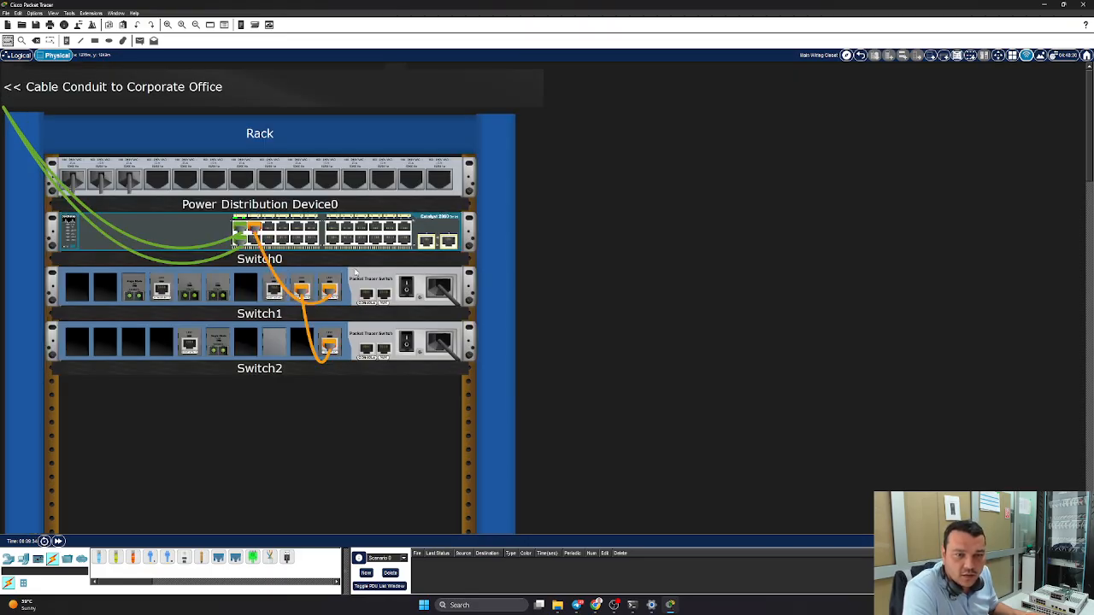
pyautogui.scroll(1, 346, 292)
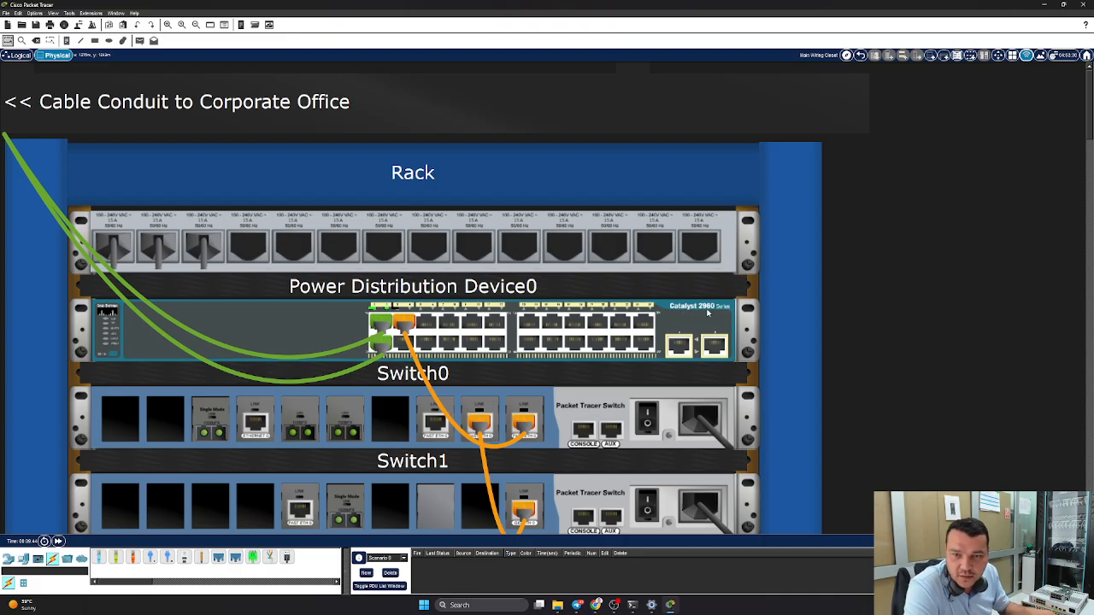
pyautogui.moveTo(709, 313)
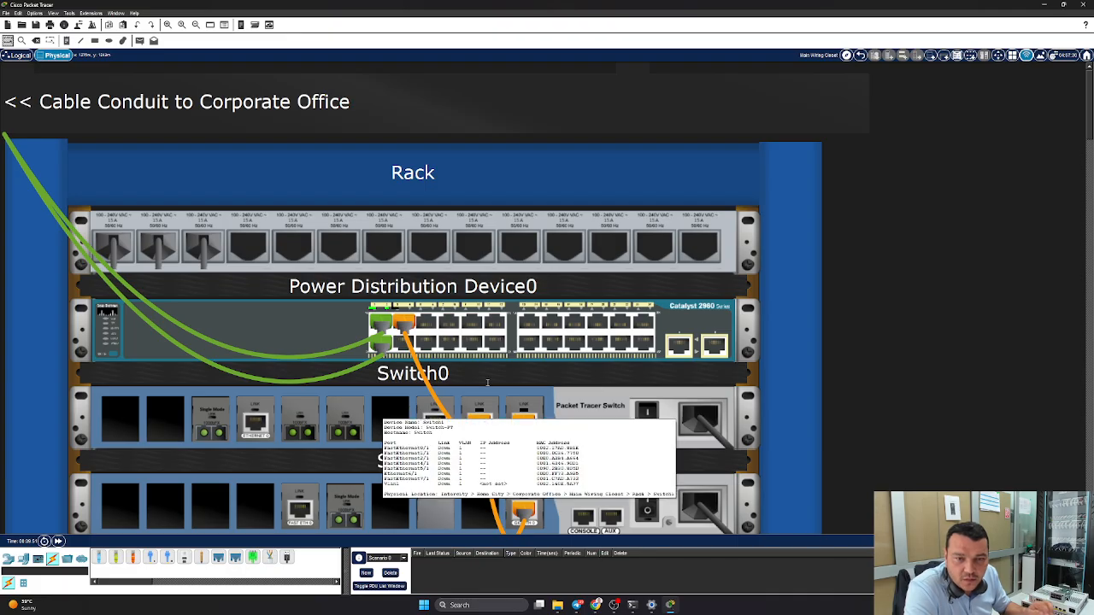
pyautogui.scroll(-1, 547, 402)
pyautogui.scroll(-1, 457, 389)
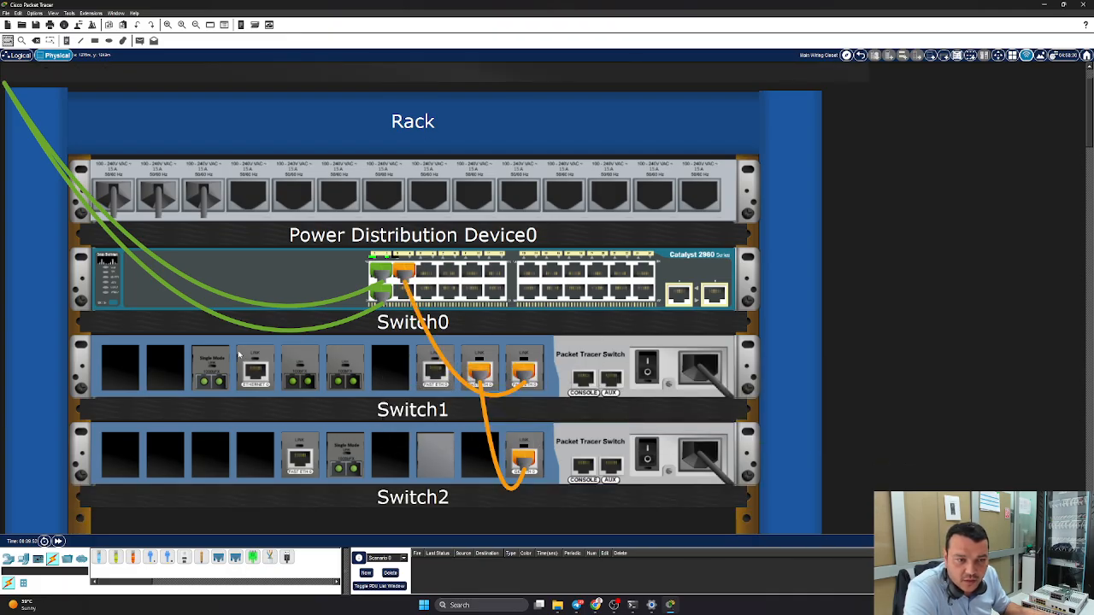
pyautogui.scroll(-1, 343, 373)
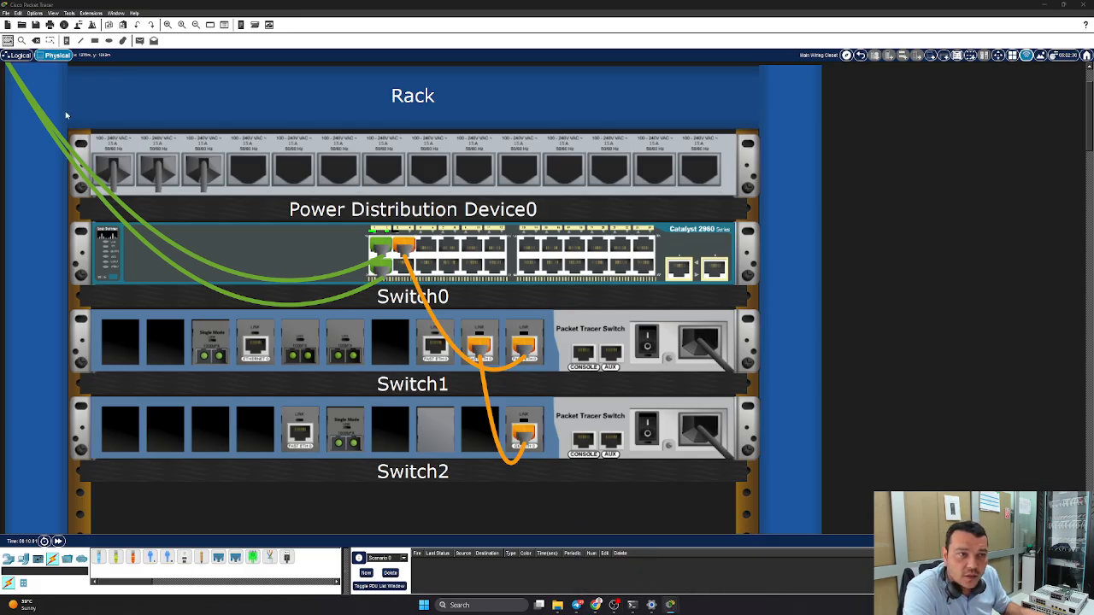
pyautogui.scroll(-6, 304, 242)
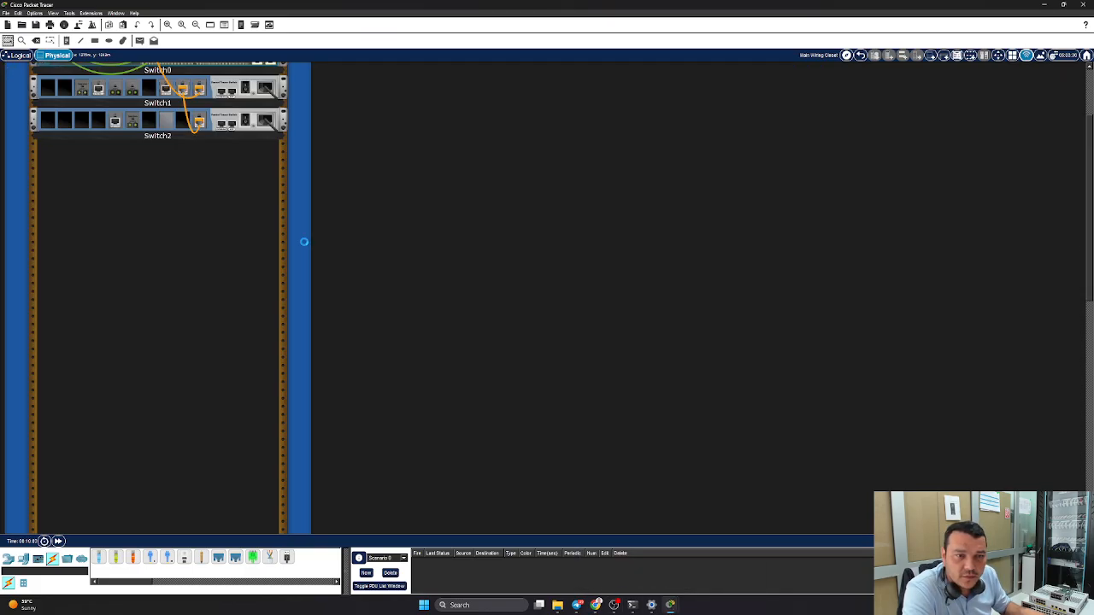
pyautogui.scroll(3, 304, 244)
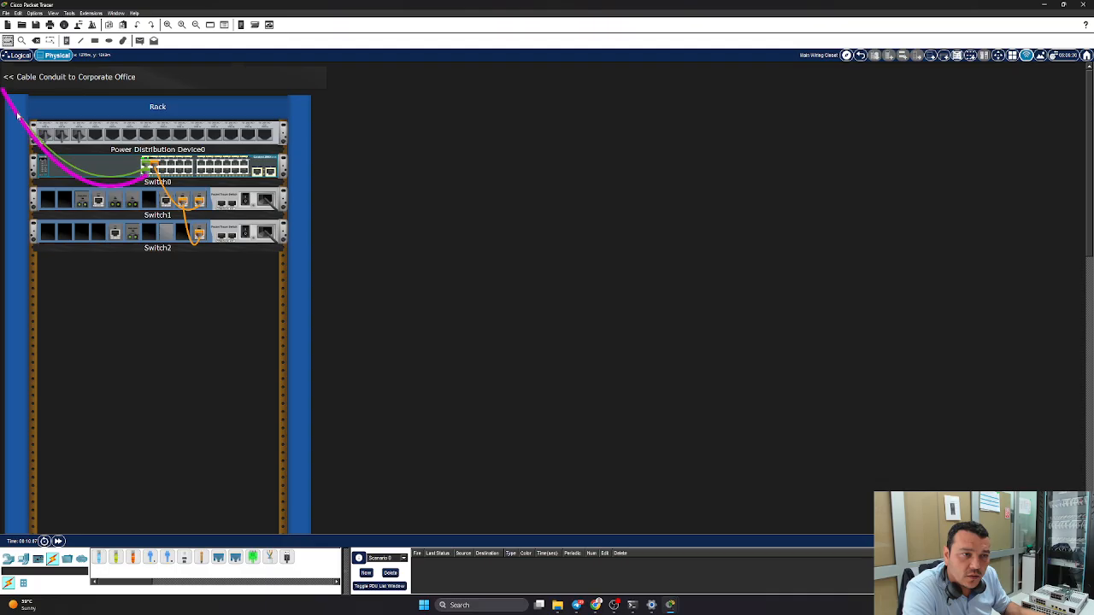
# Step: Compare the logical topology with the physical rack, switch to simulation mode and return to the logical workspace
pyautogui.click(19, 55)
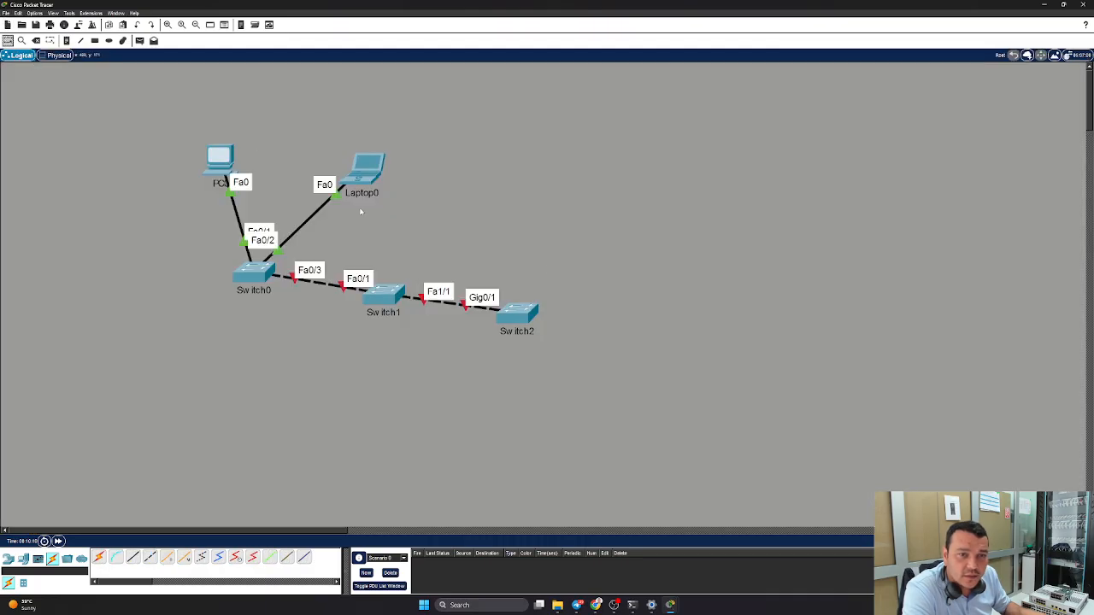
pyautogui.click(58, 55)
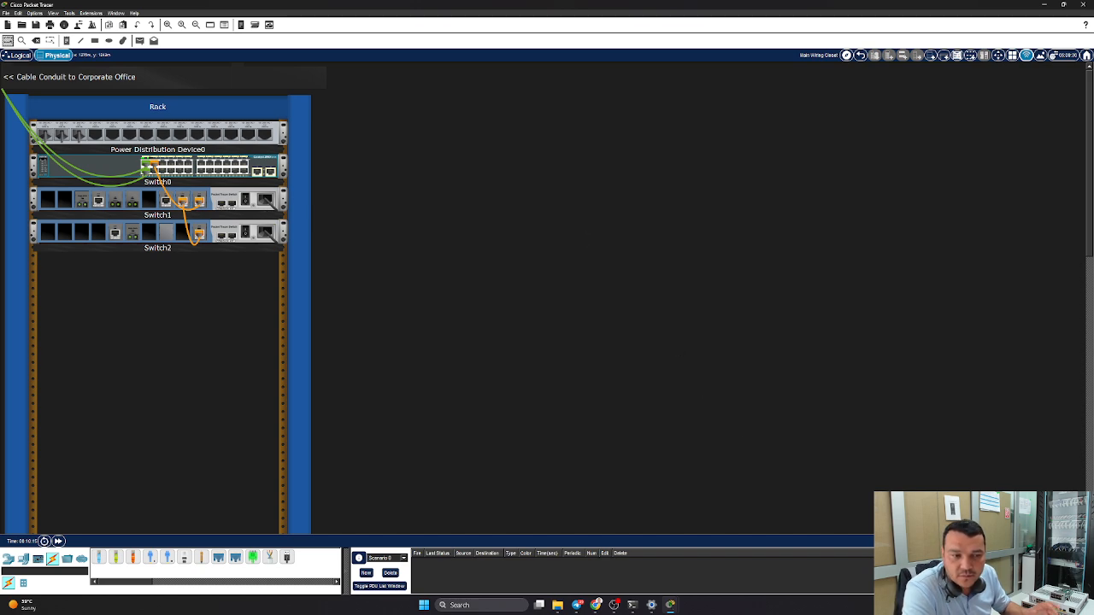
pyautogui.hotkey('shift', 's')
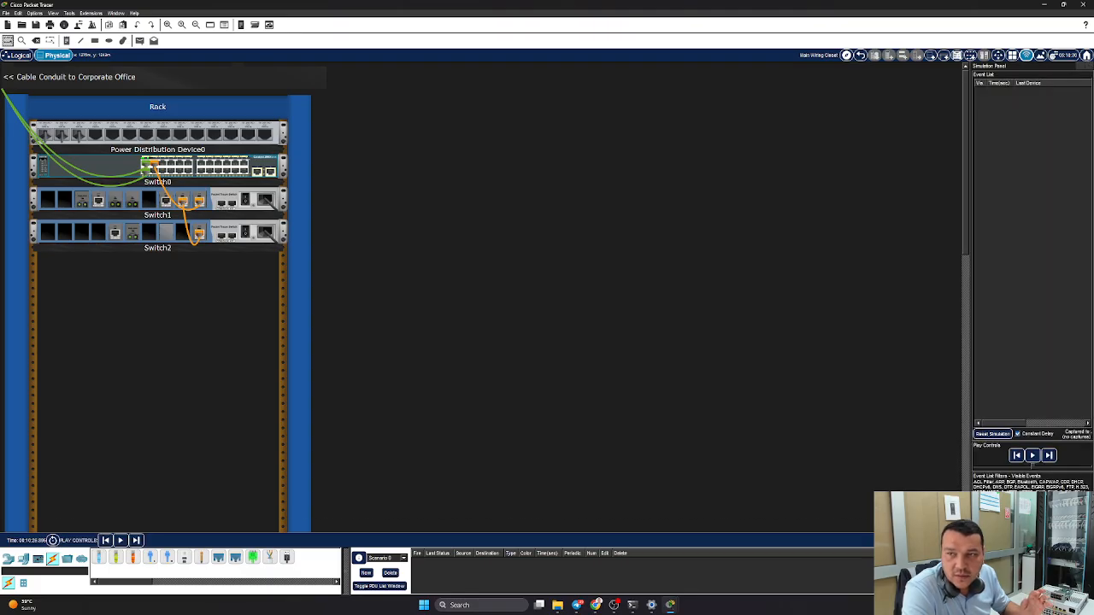
pyautogui.hotkey('shift', 'l')
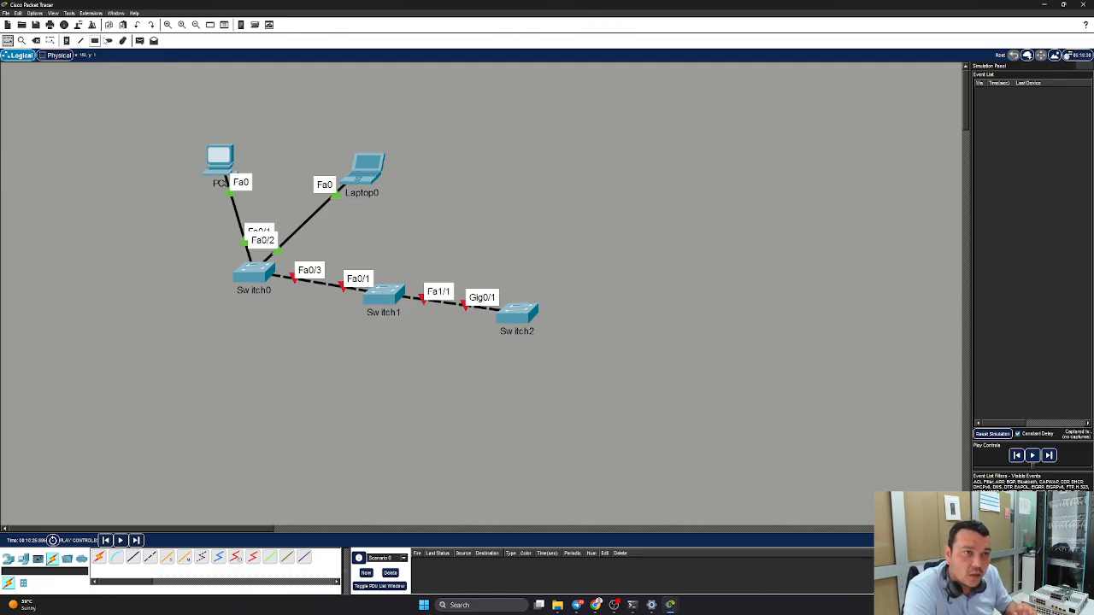
# Step: Try to send a simple PDU from PC0 to Laptop0 and dismiss the resulting message each time
pyautogui.click(140, 41)
pyautogui.click(226, 167)
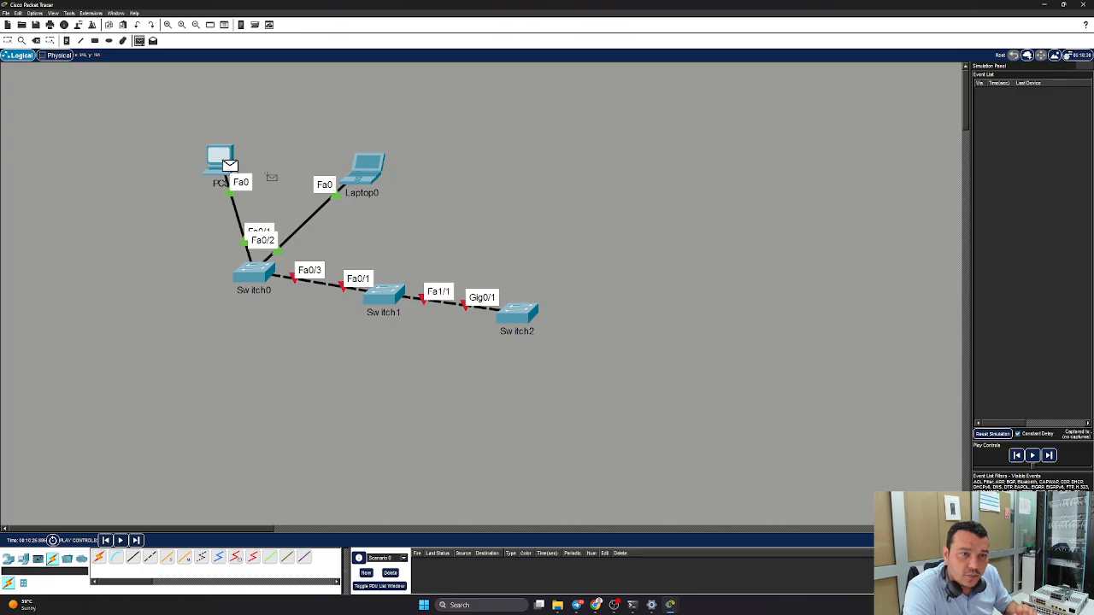
pyautogui.click(359, 168)
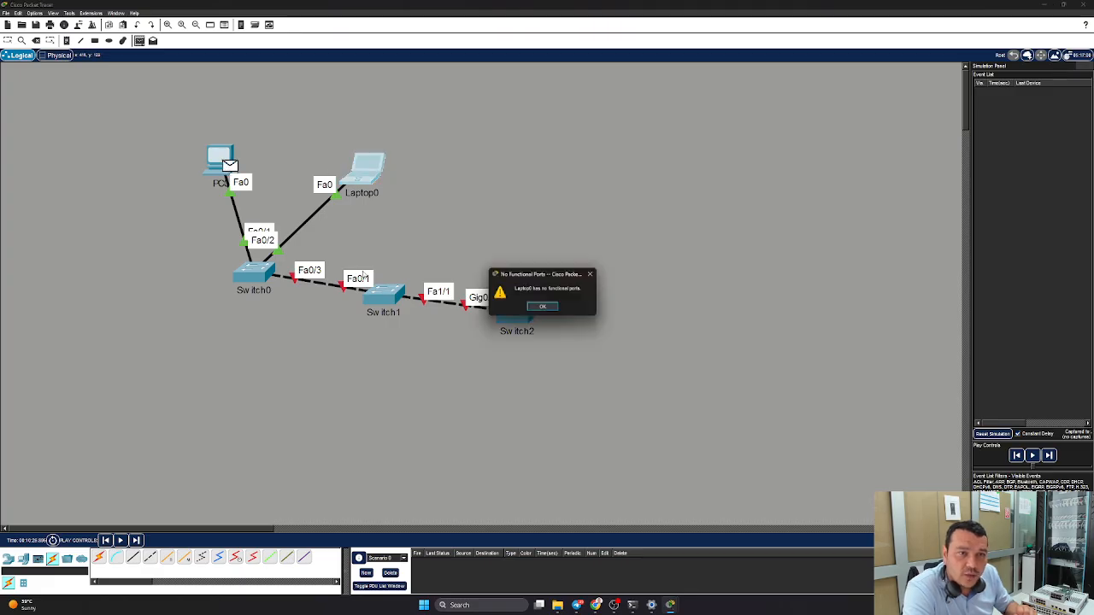
pyautogui.click(540, 307)
pyautogui.click(359, 185)
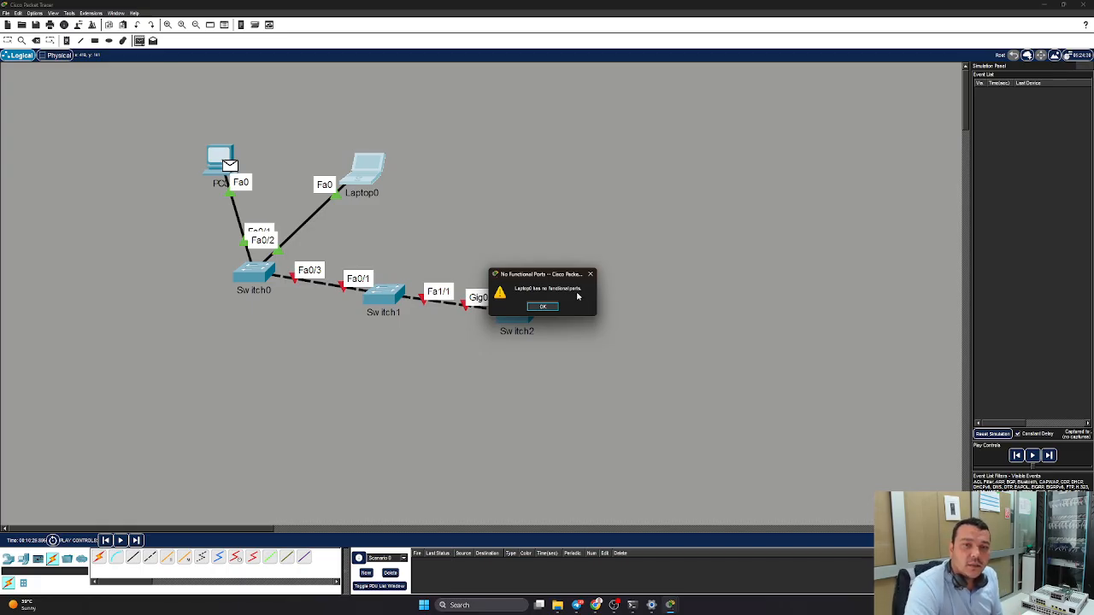
pyautogui.click(543, 308)
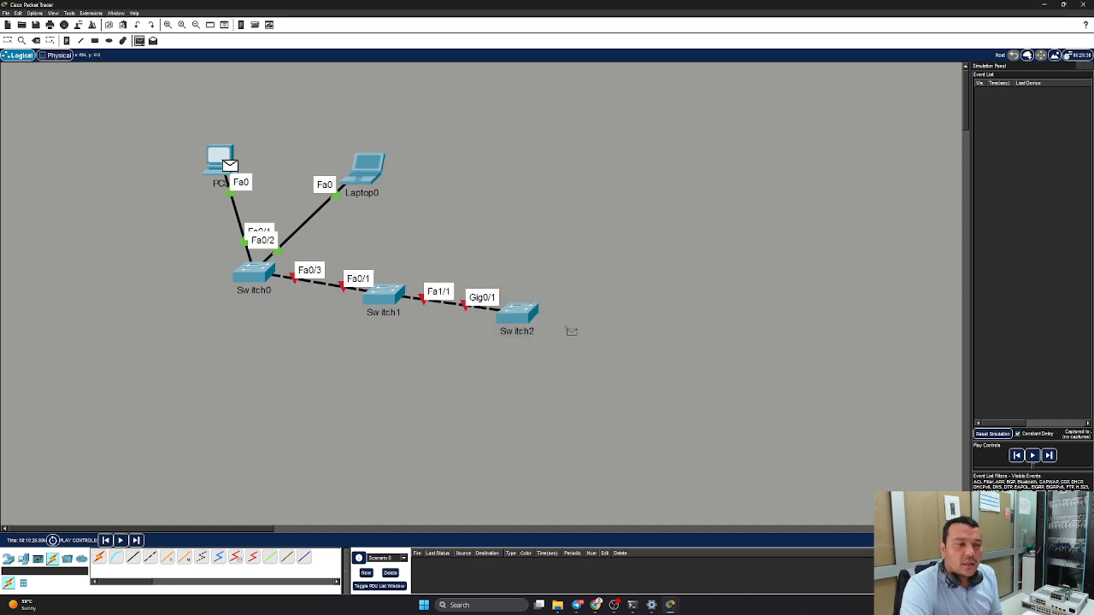